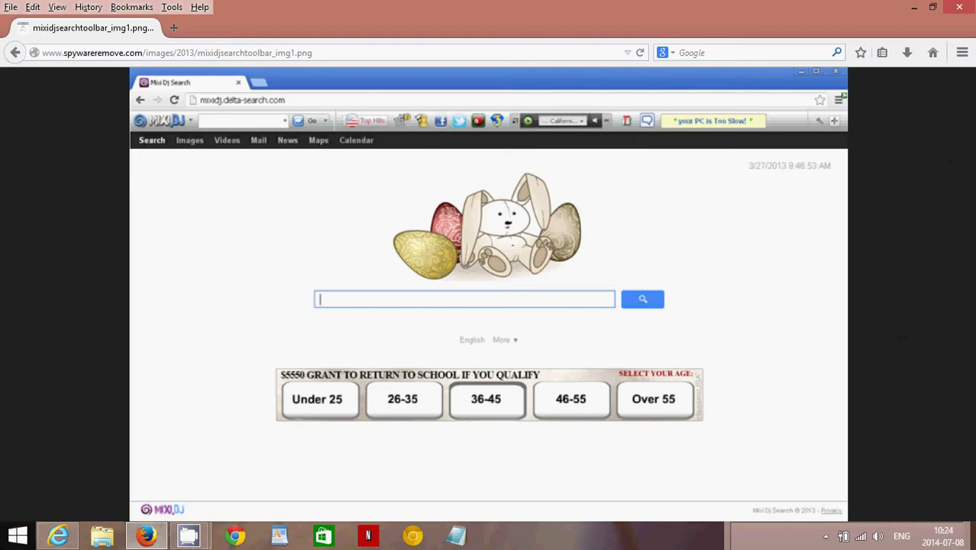
- Open the Control Panel from the quick menu, switching it to category view and back to large icons
right_click(4, 544)
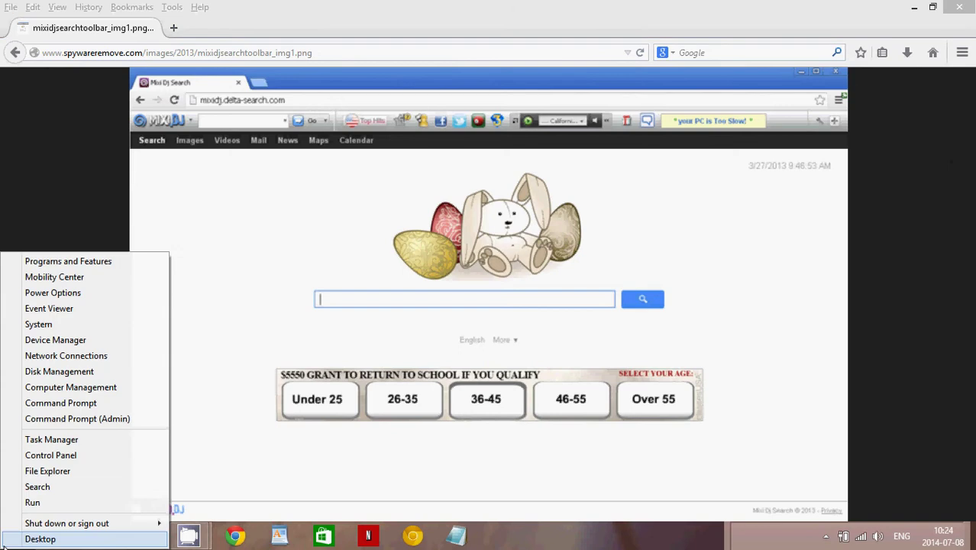
click(72, 455)
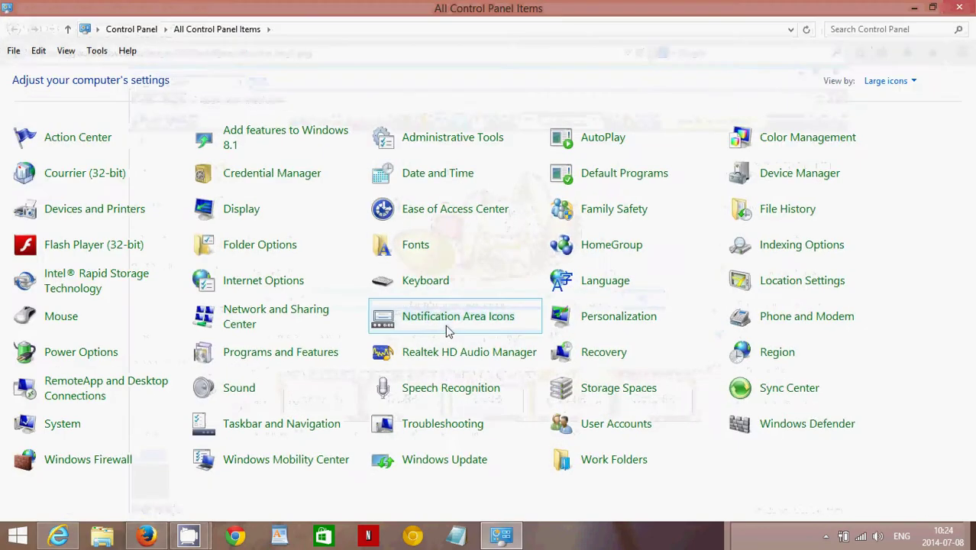
click(893, 81)
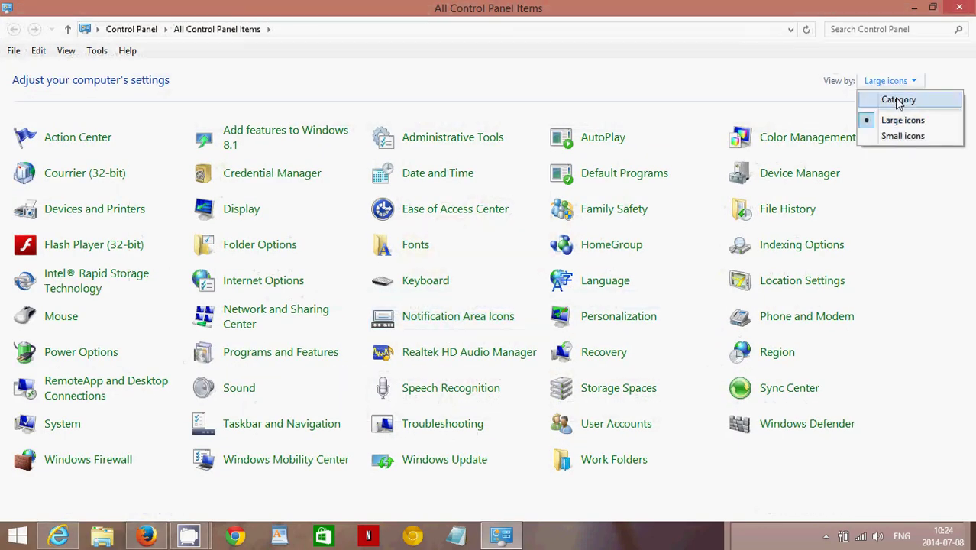
click(899, 100)
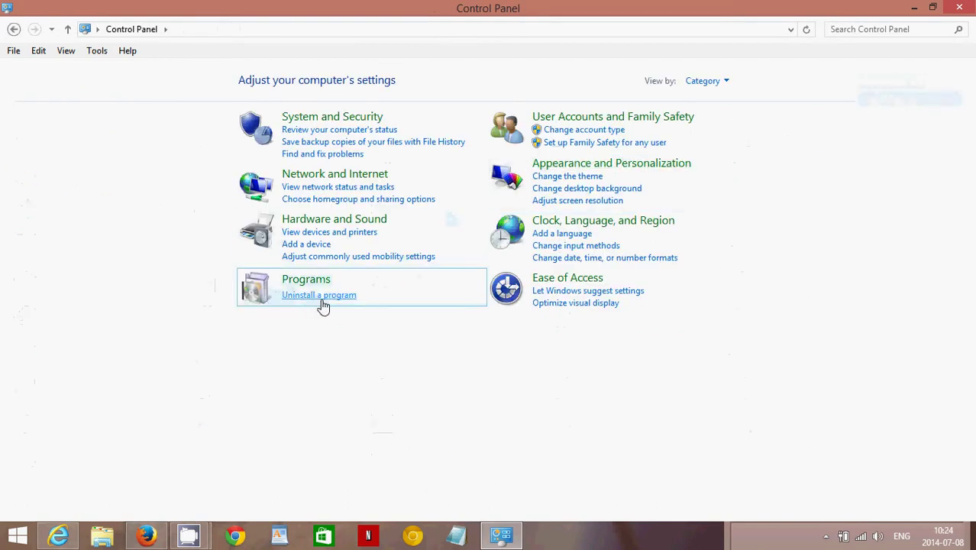
click(717, 84)
click(732, 119)
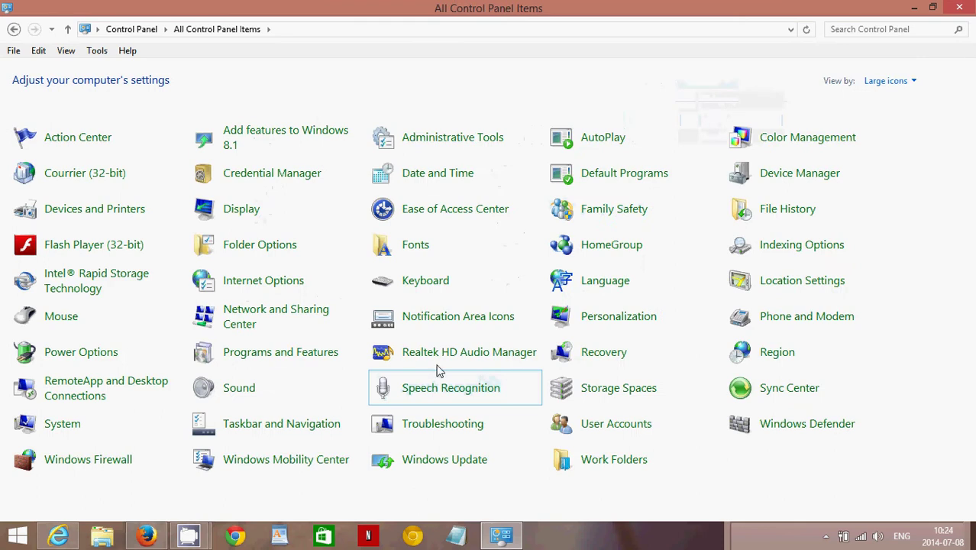
- Review the installed programs list, selecting TOSHIBA System Driver, then close it
click(304, 360)
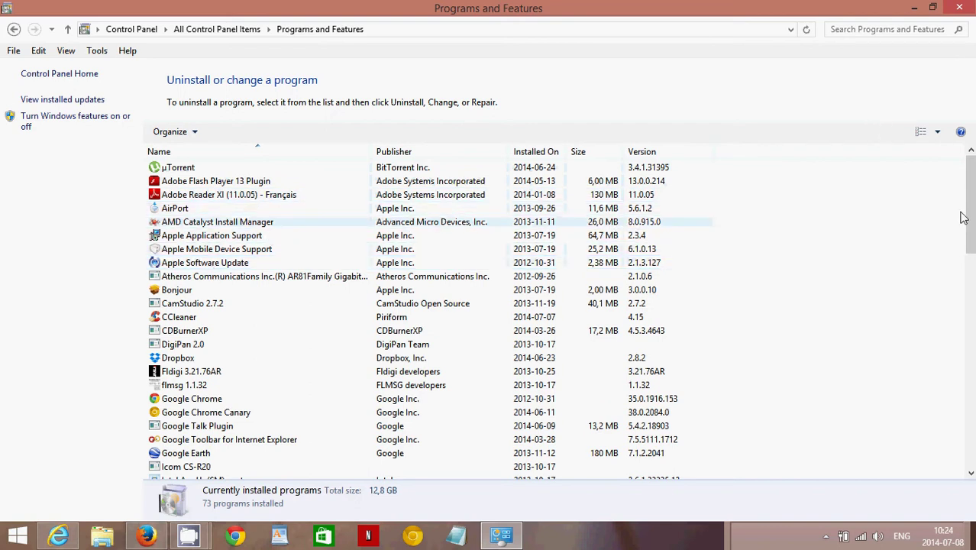
mouse_move(967, 218)
mouse_down()
mouse_move(974, 308)
mouse_move(958, 451)
mouse_up()
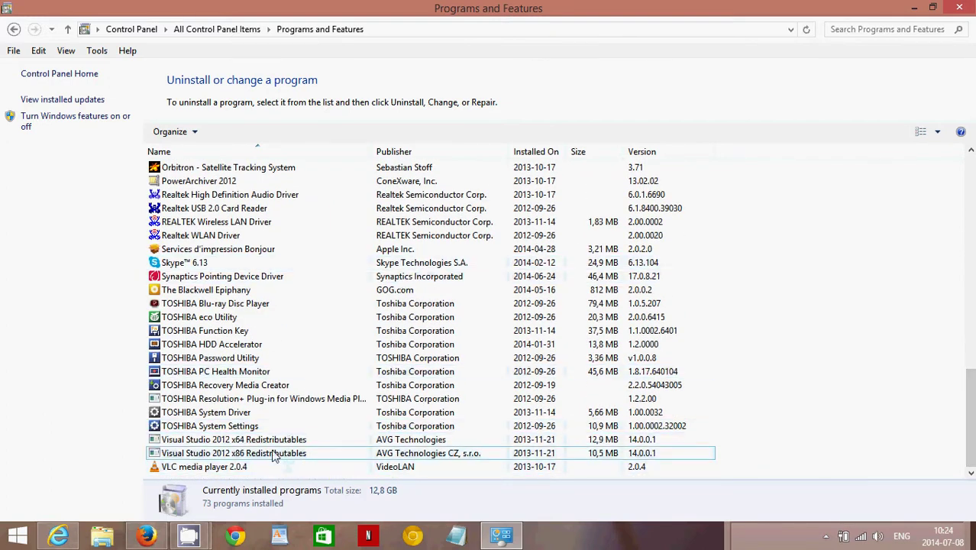
click(255, 413)
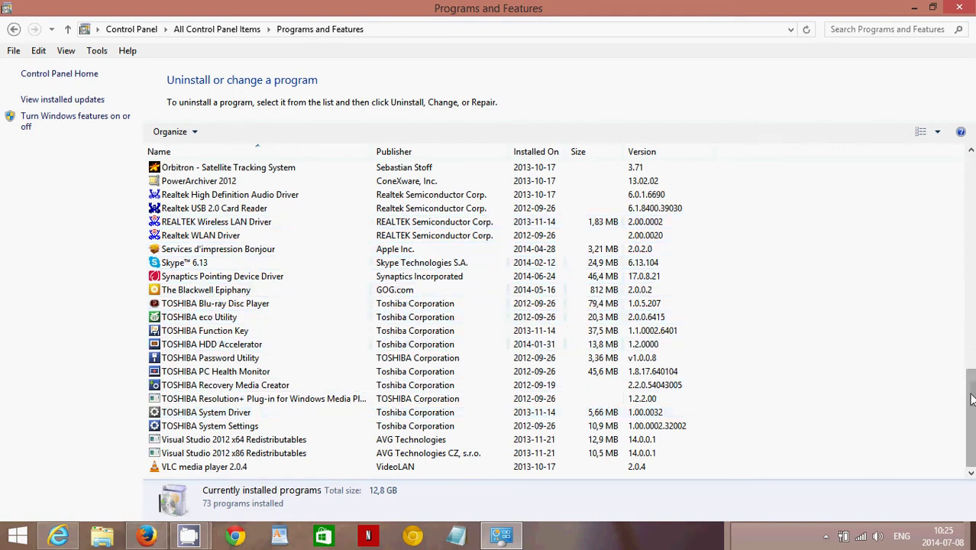
drag(971, 396, 955, 183)
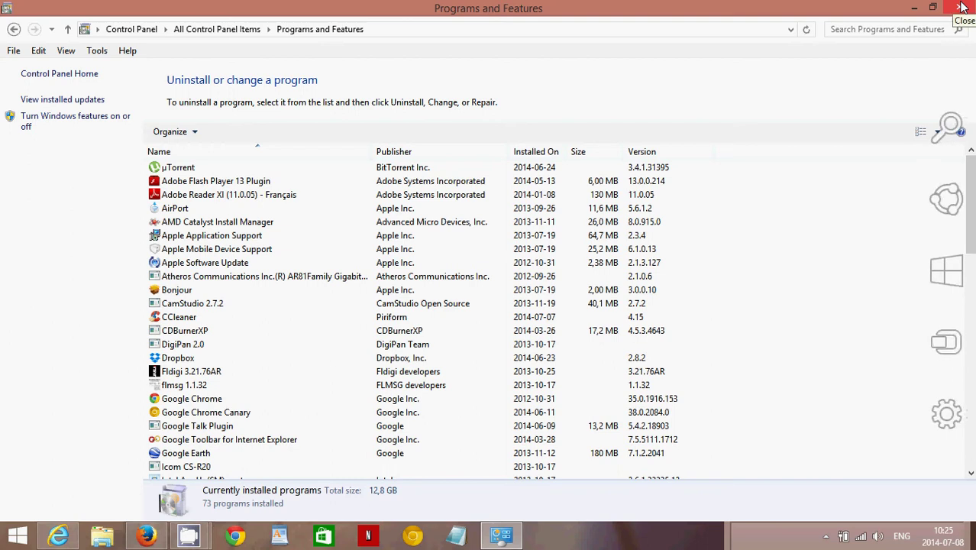
click(961, 7)
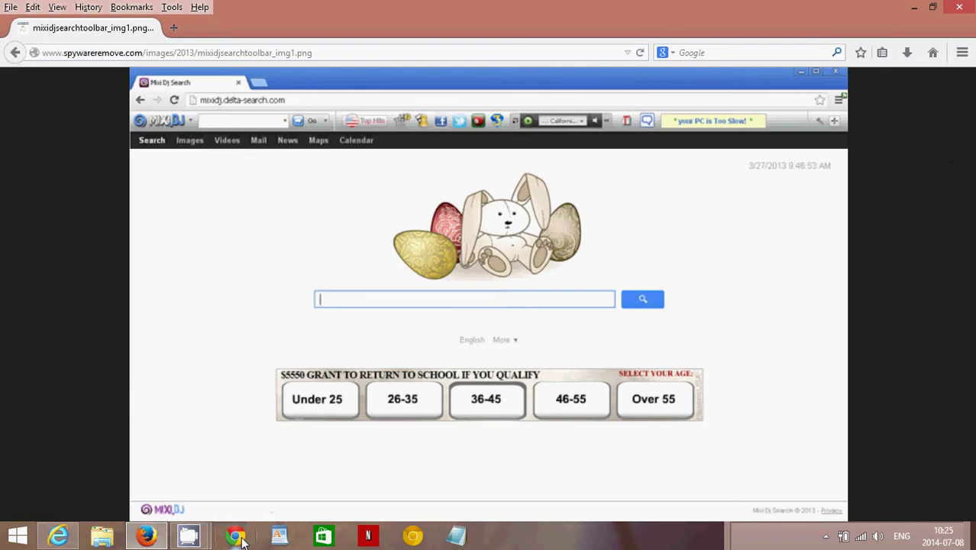
click(237, 537)
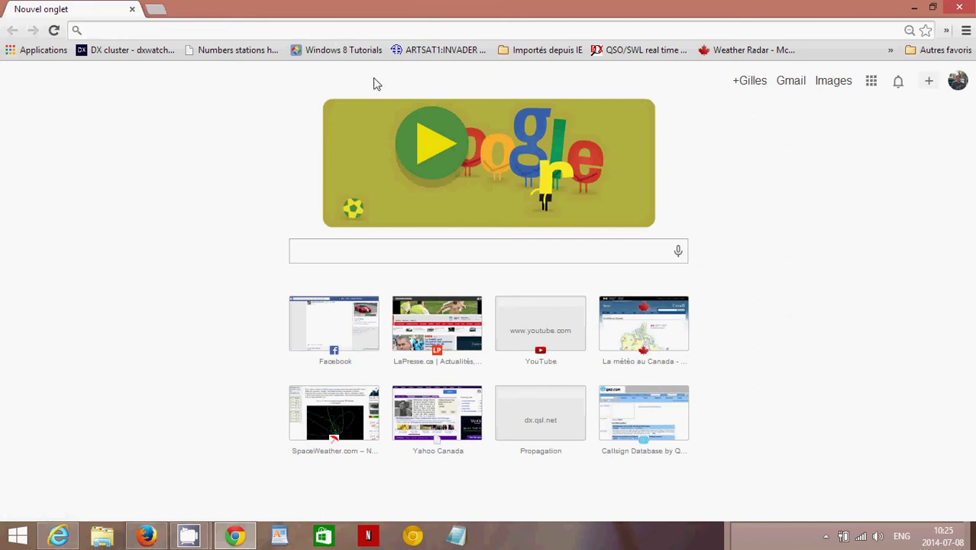
click(146, 536)
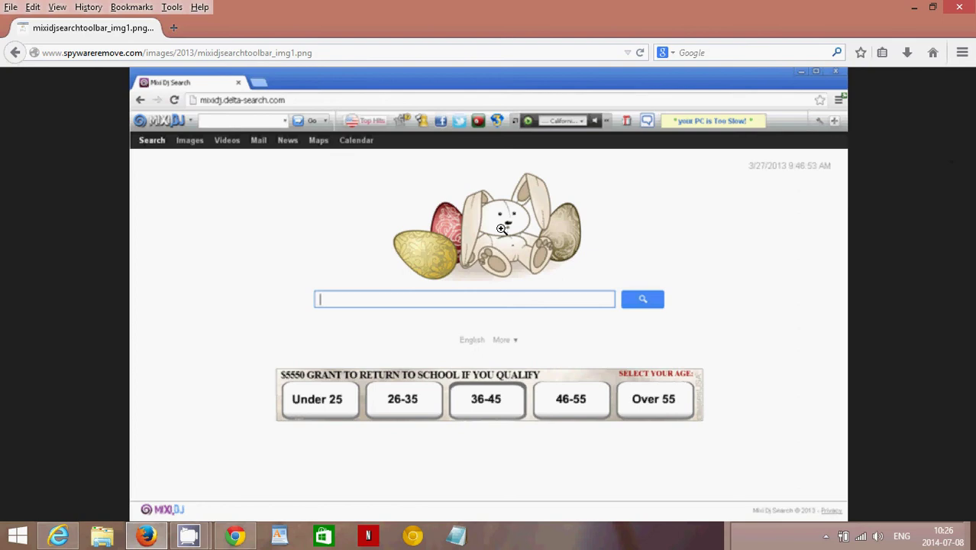
click(242, 537)
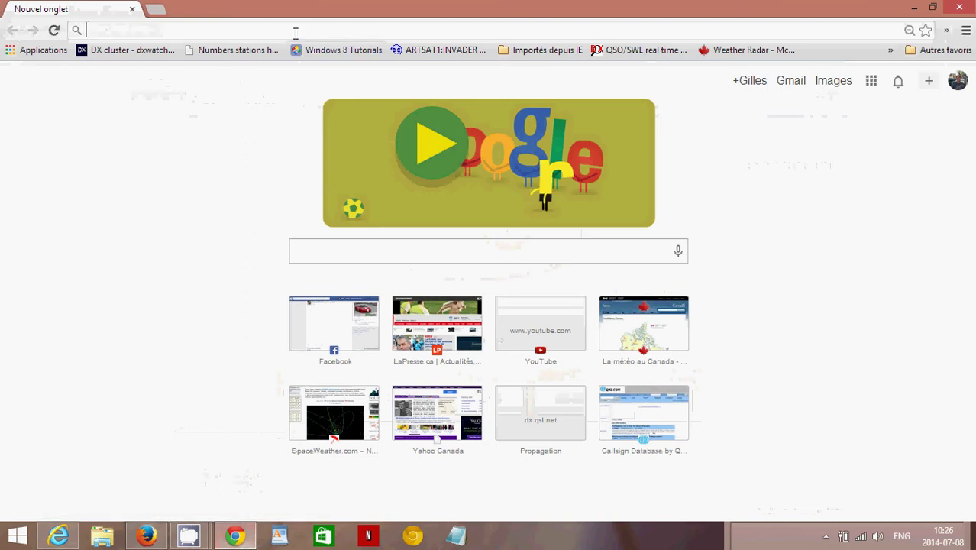
text(www.a)
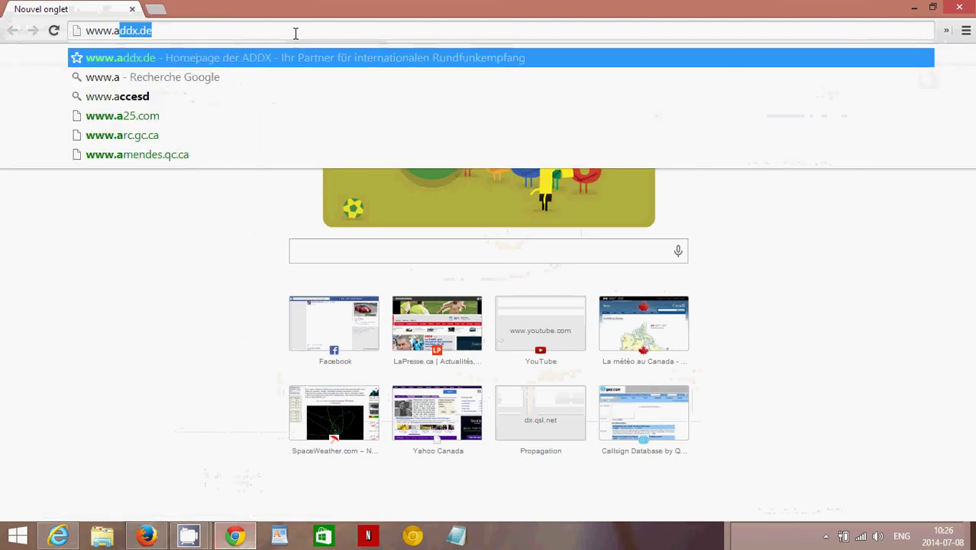
key(Delete)
key(BackSpace)
text(malware)
key(Return)
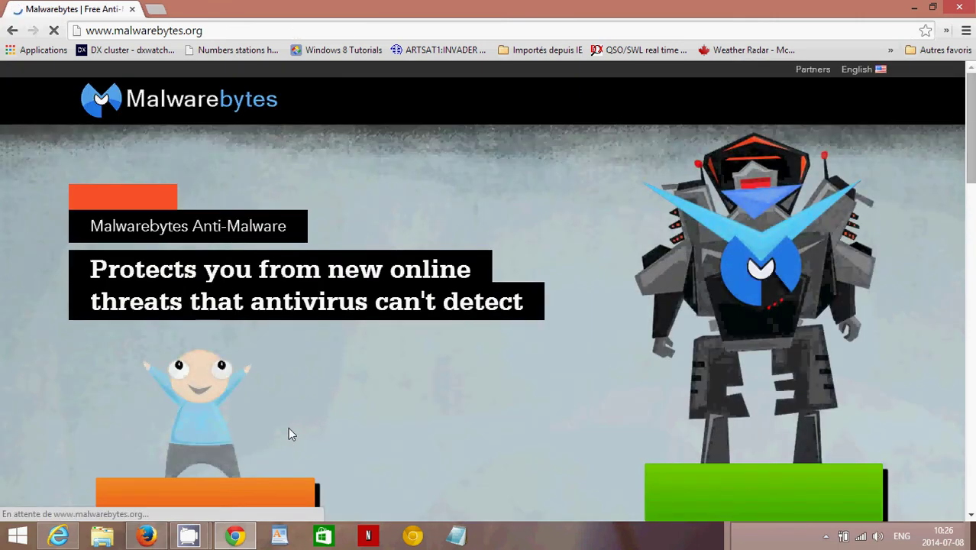
- Look over the Malwarebytes page, then minimize Chrome and the remaining window to reach the desktop
scroll(288, 427, down, 2)
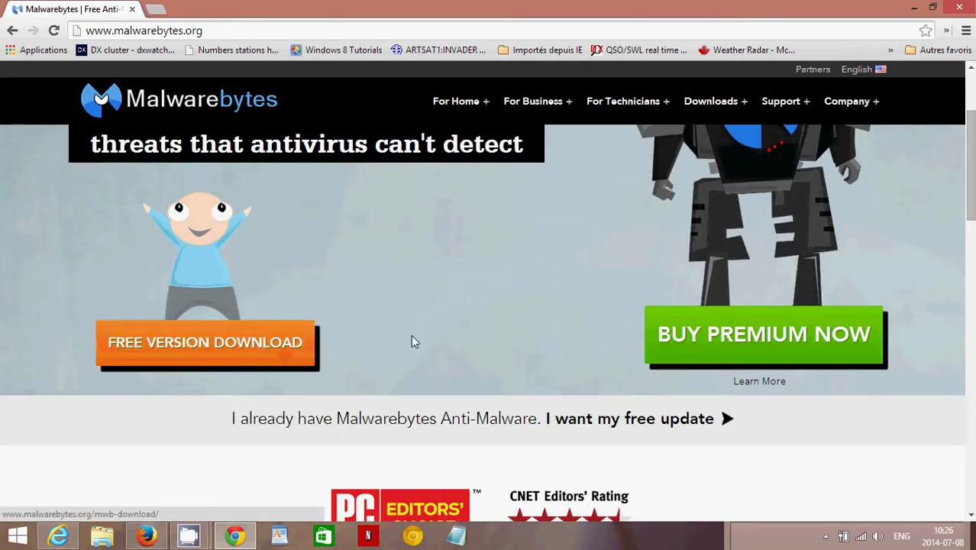
scroll(411, 336, up, 2)
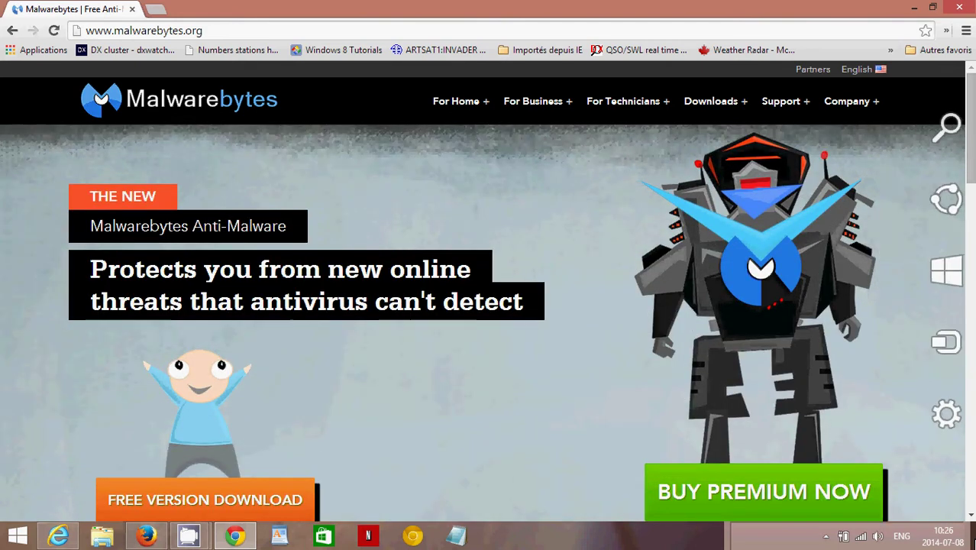
click(914, 7)
click(915, 9)
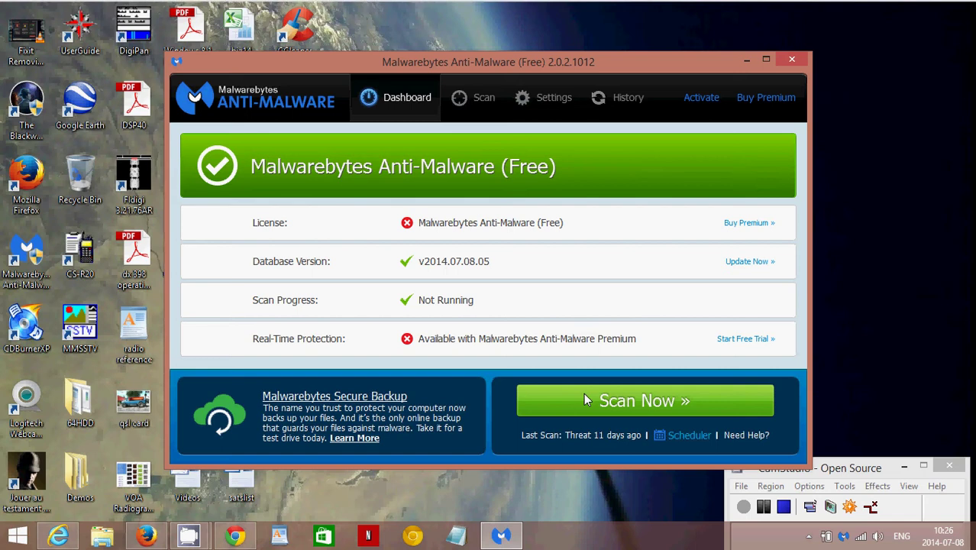
- Start a Malwarebytes threat scan and download the v2014.07.08.06 database update
click(586, 399)
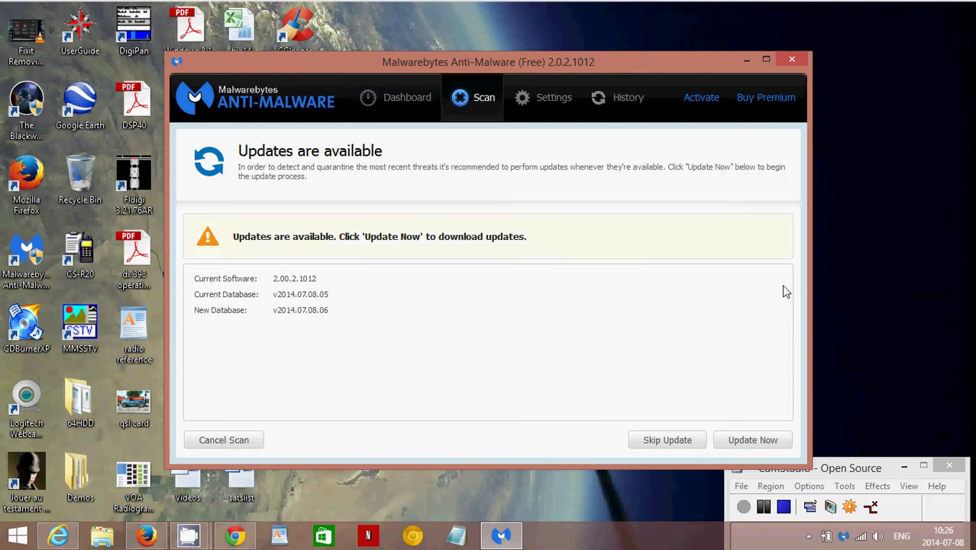
click(739, 441)
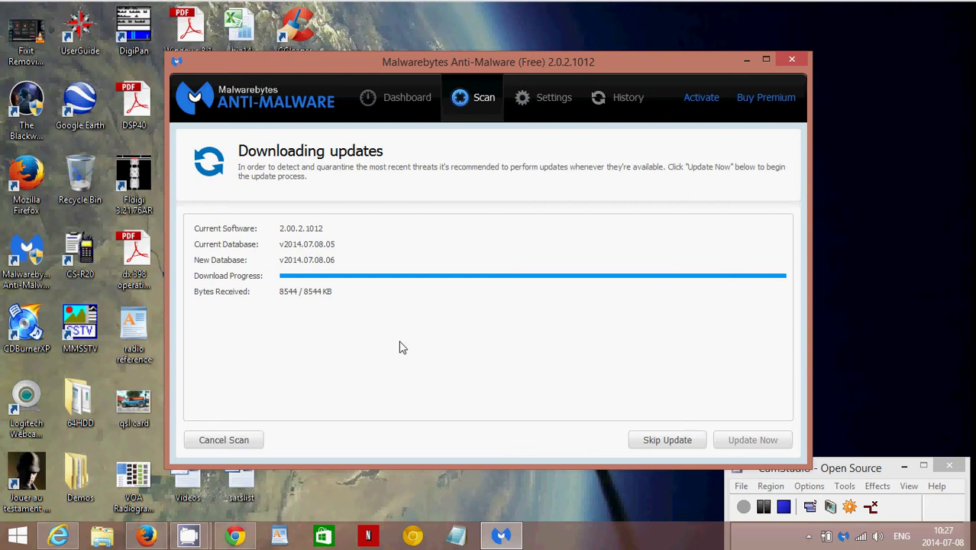
click(66, 536)
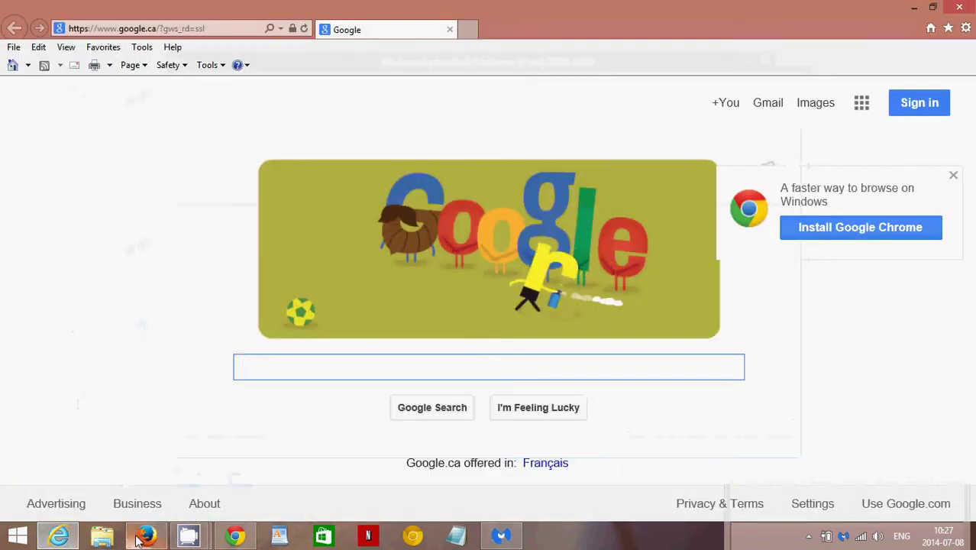
click(146, 536)
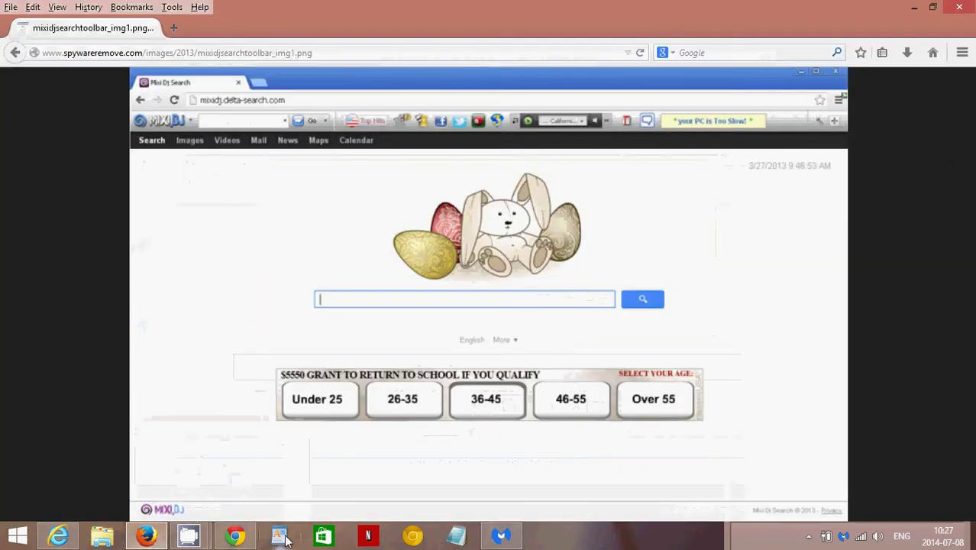
click(234, 537)
click(151, 538)
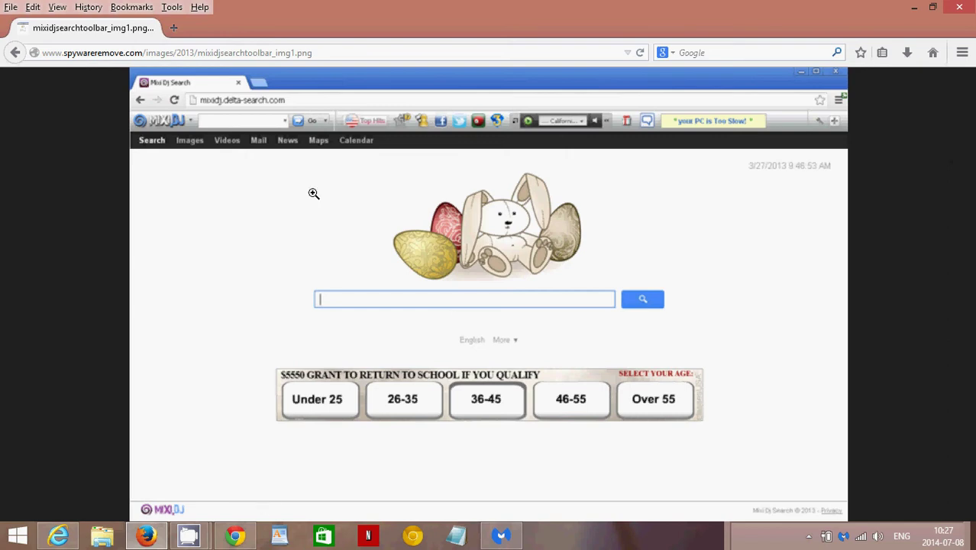
click(61, 535)
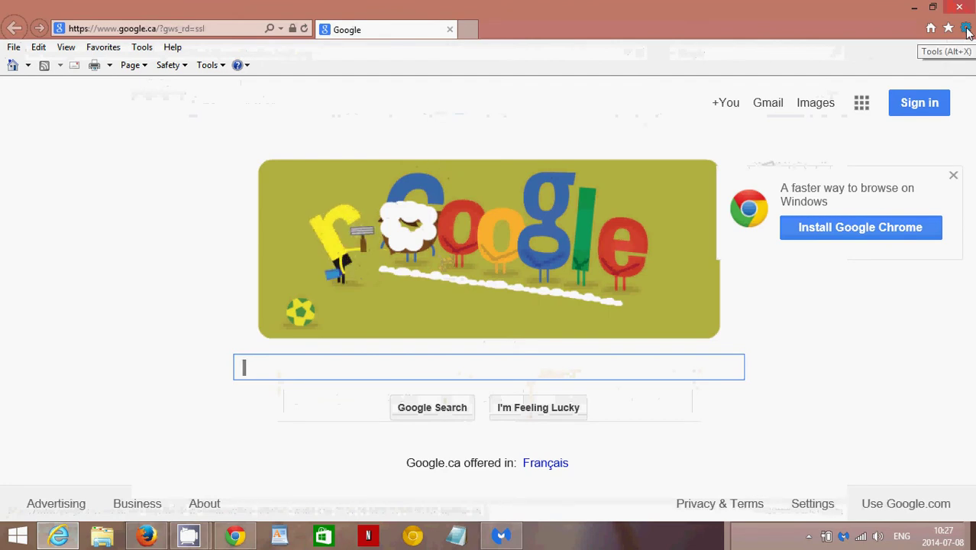
click(966, 29)
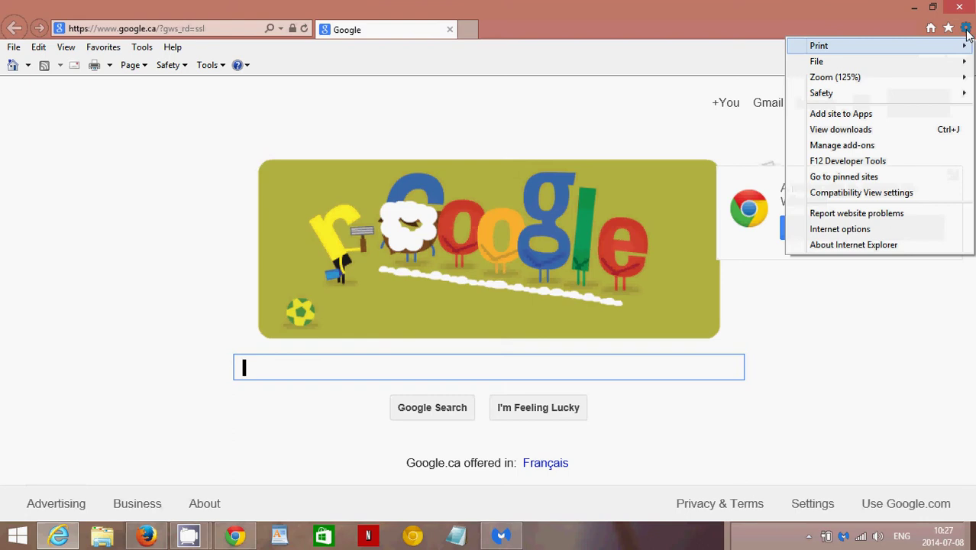
click(898, 147)
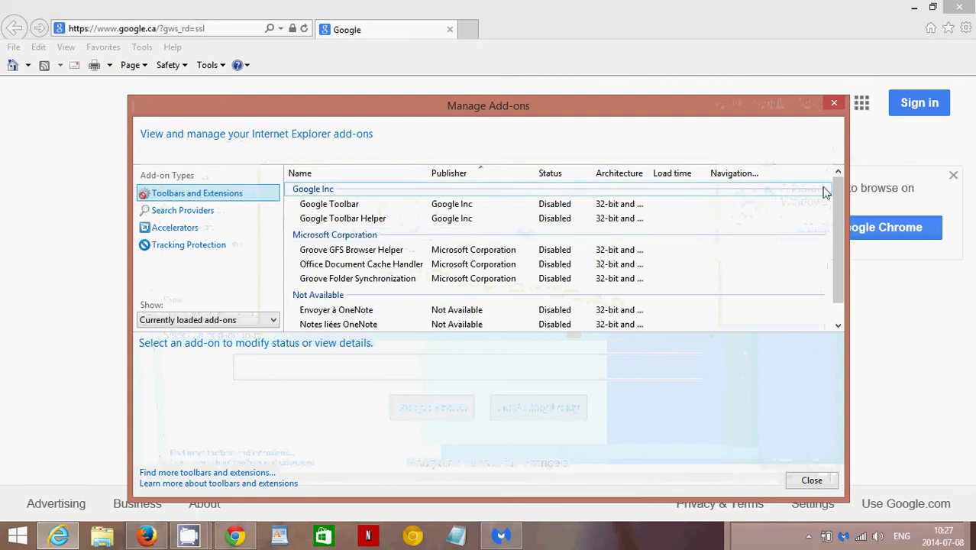
drag(837, 250, 835, 267)
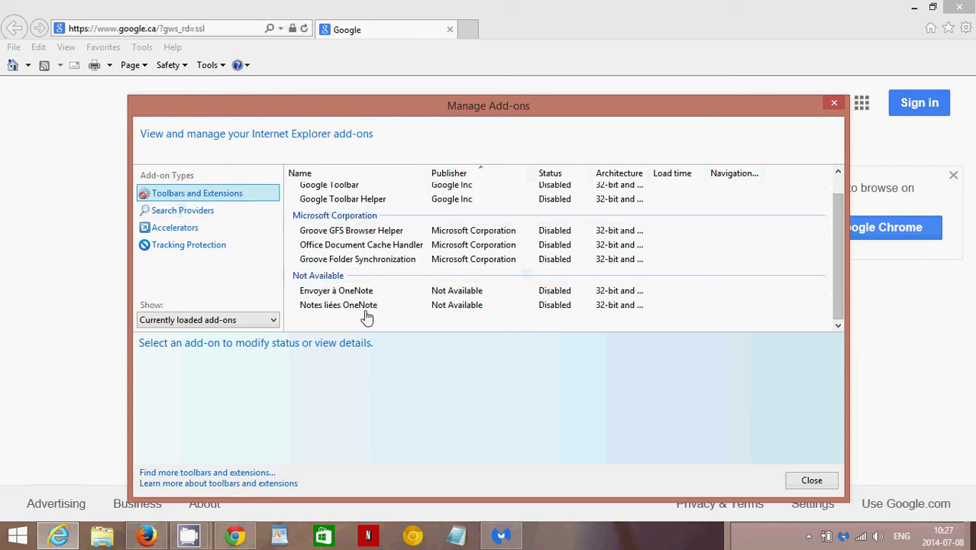
click(216, 211)
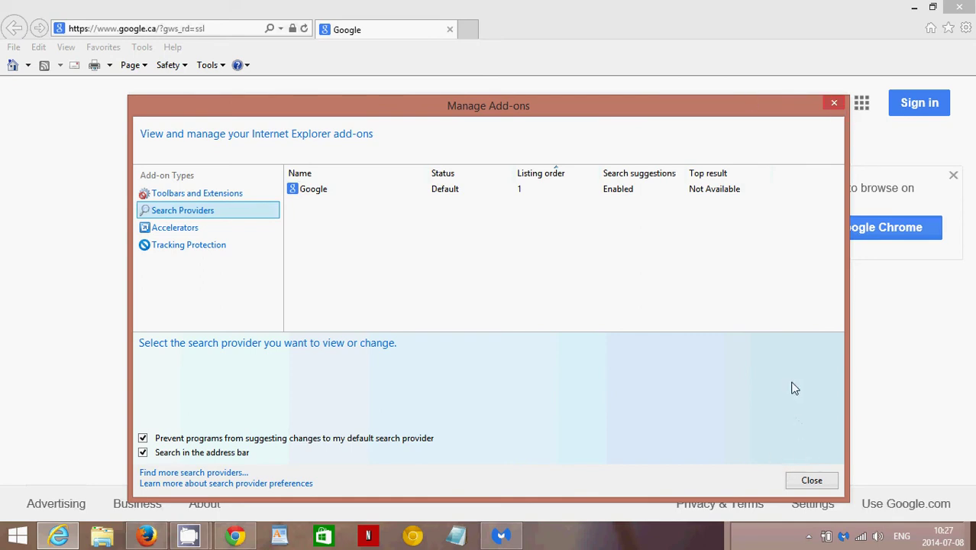
click(835, 102)
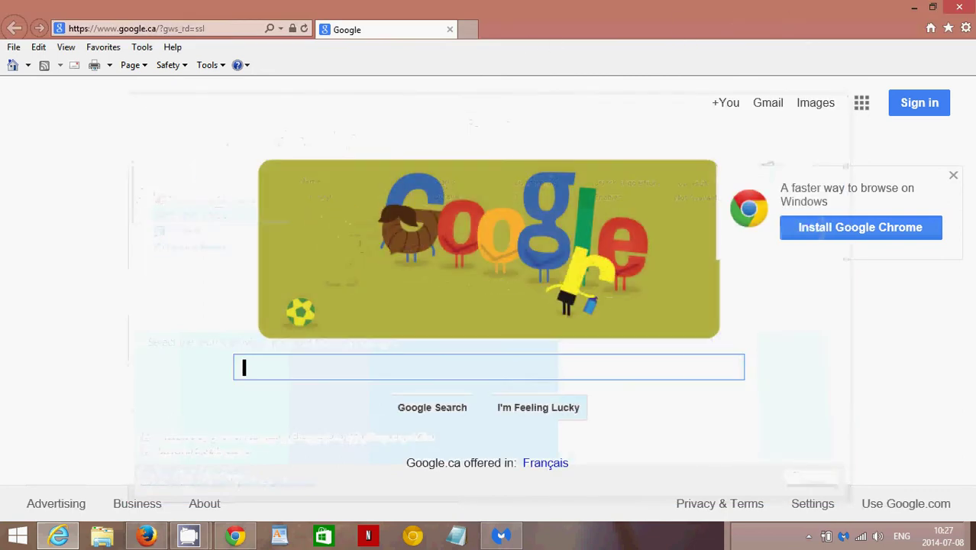
click(966, 28)
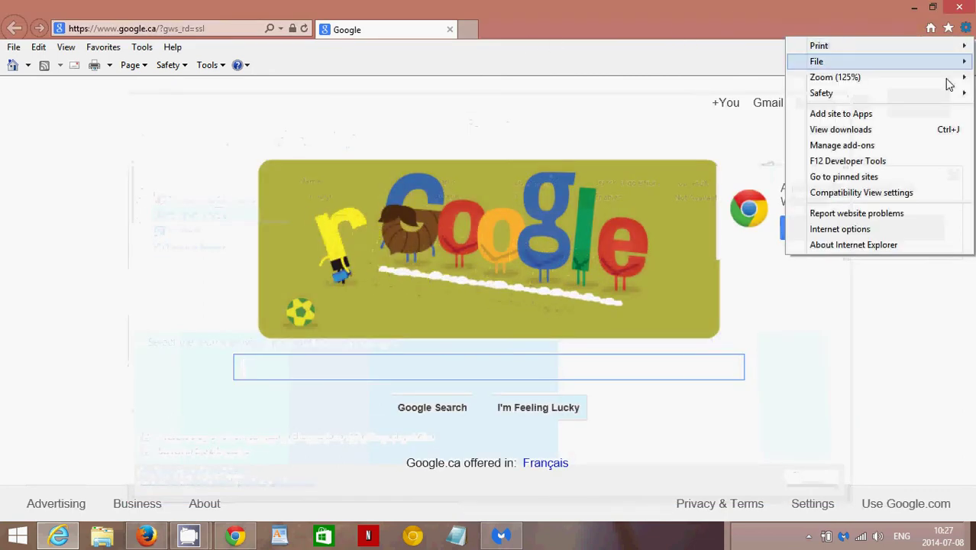
click(904, 227)
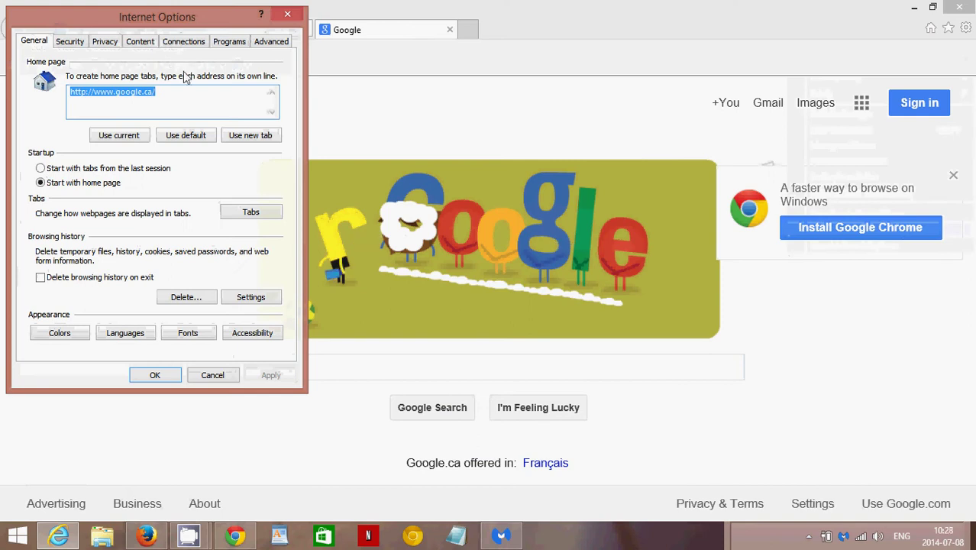
click(163, 100)
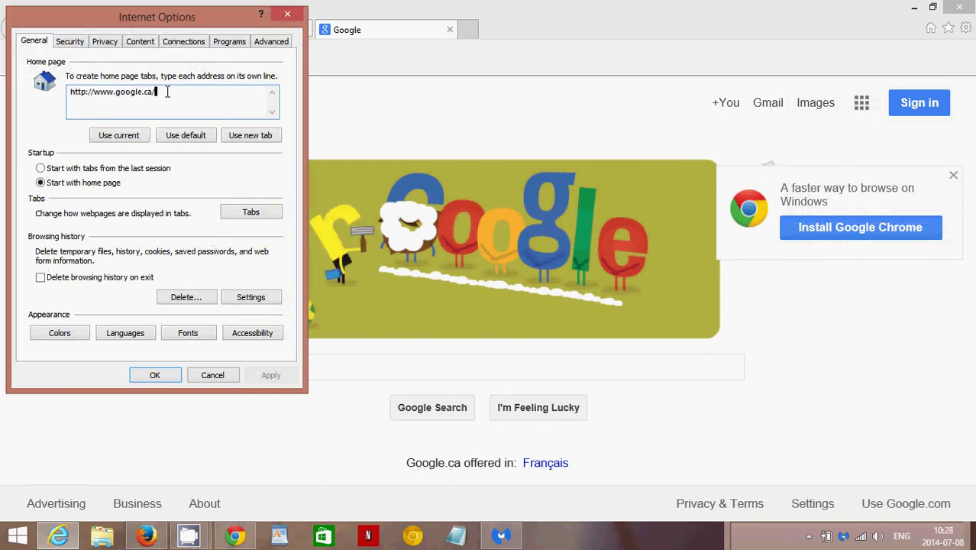
drag(168, 91, 42, 82)
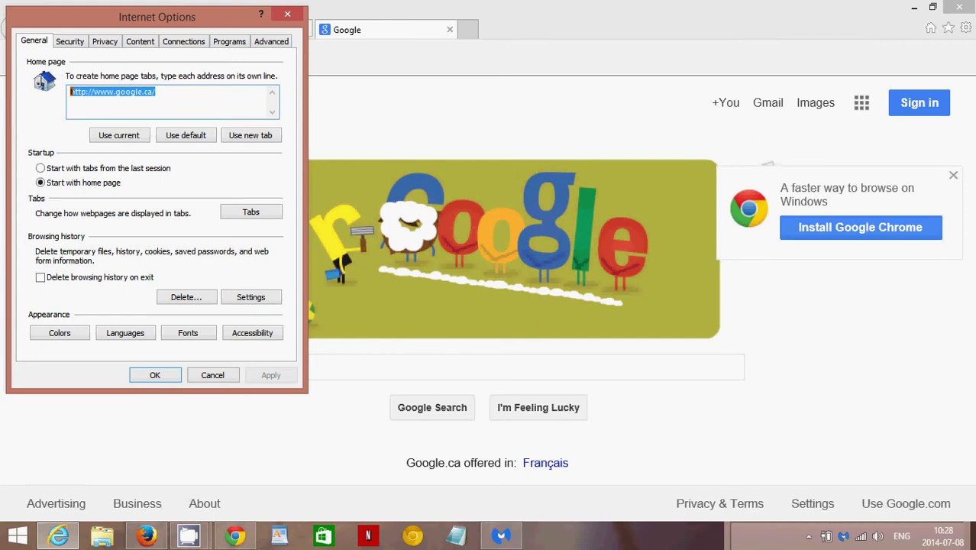
click(194, 100)
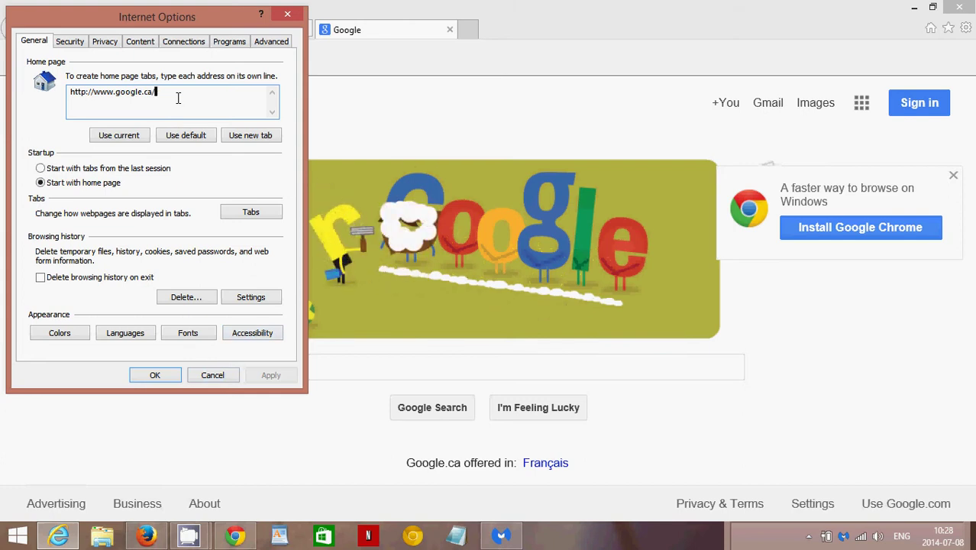
click(214, 374)
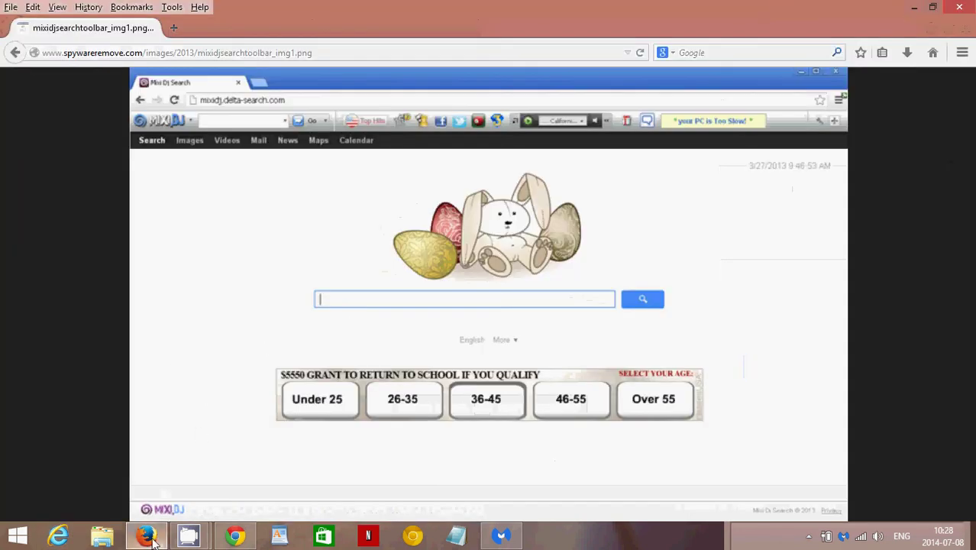
- Restore Firefox and open its Add-ons Manager
click(150, 539)
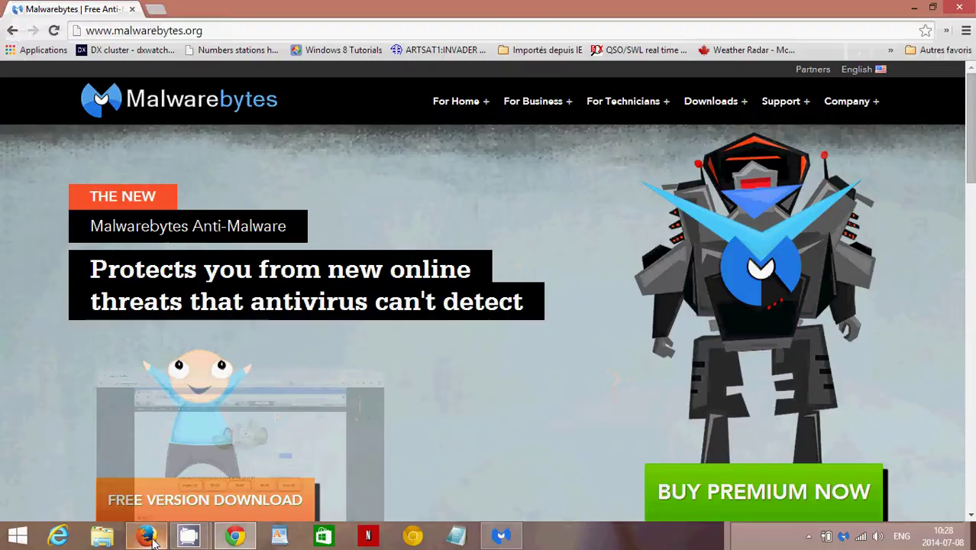
click(151, 540)
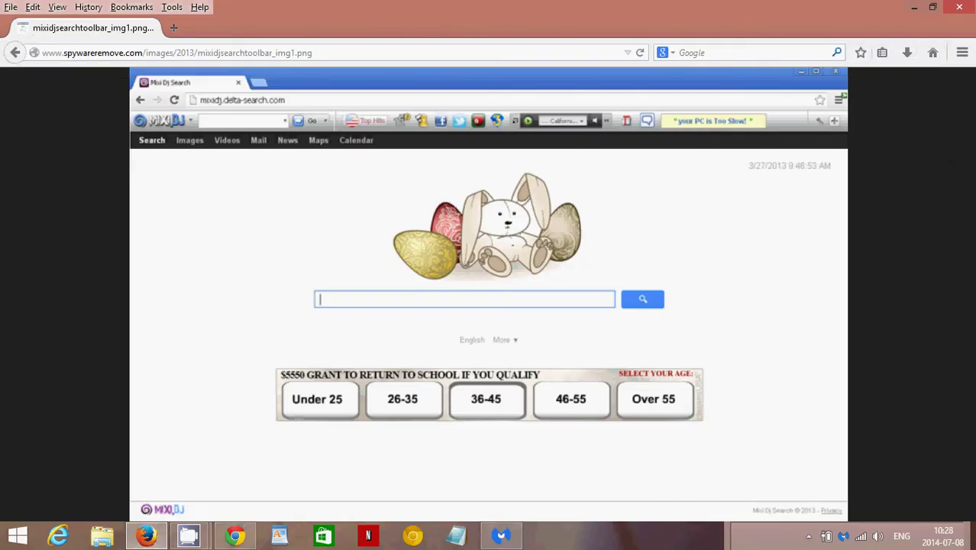
click(963, 53)
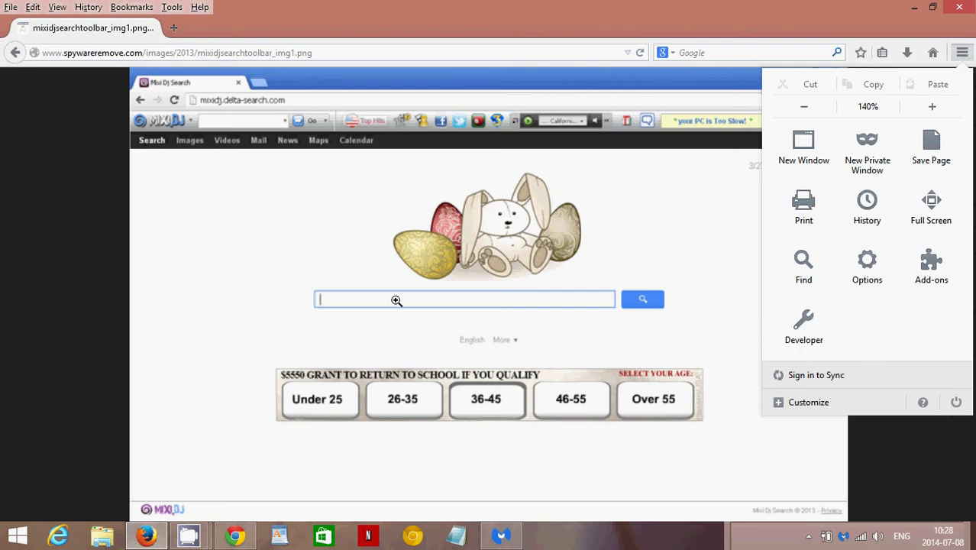
click(145, 538)
click(145, 538)
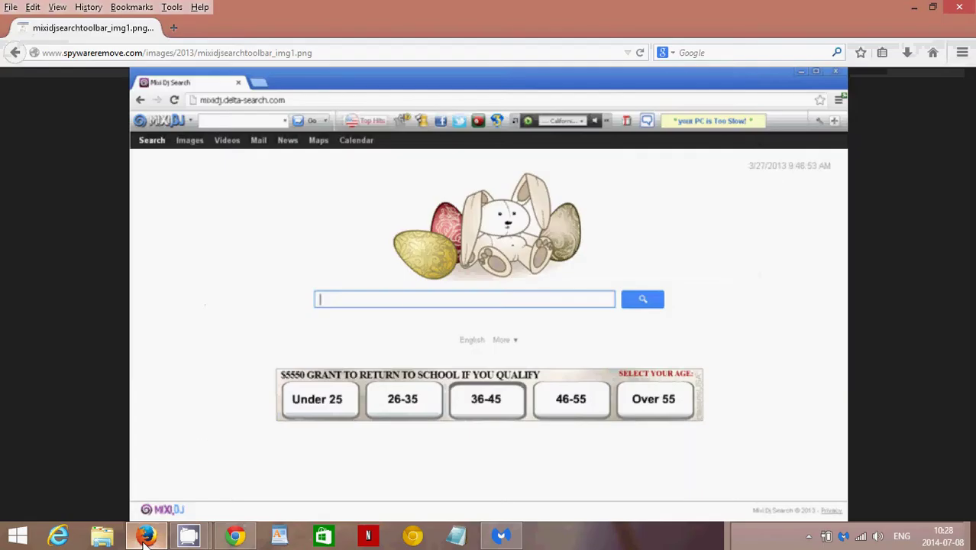
click(962, 53)
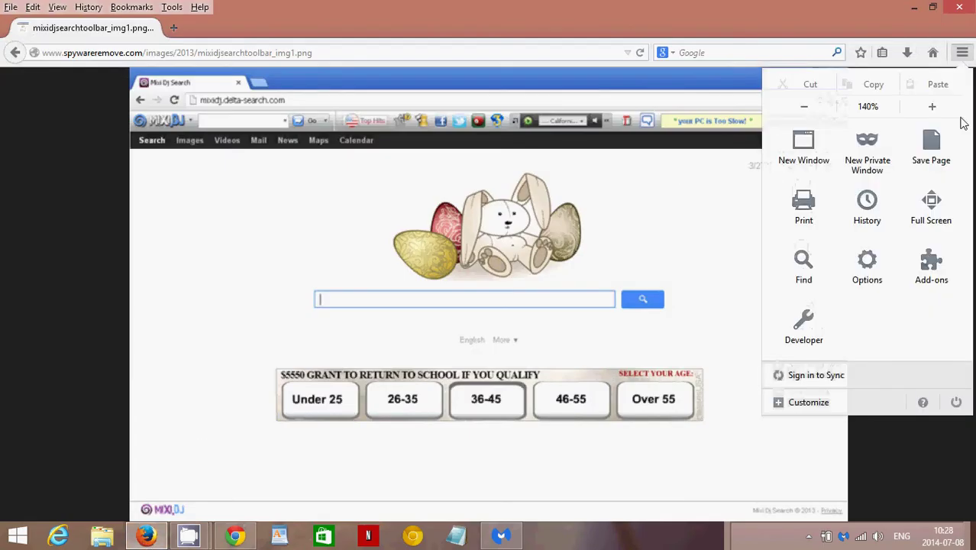
click(938, 268)
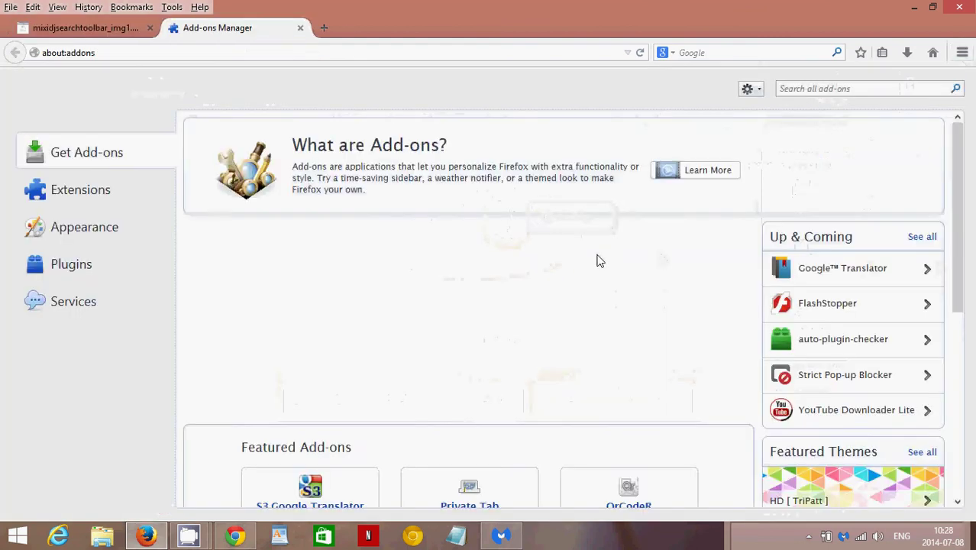
- Review the Extensions (none installed), Appearance and Plugins lists, scrolling through the plugins
click(69, 197)
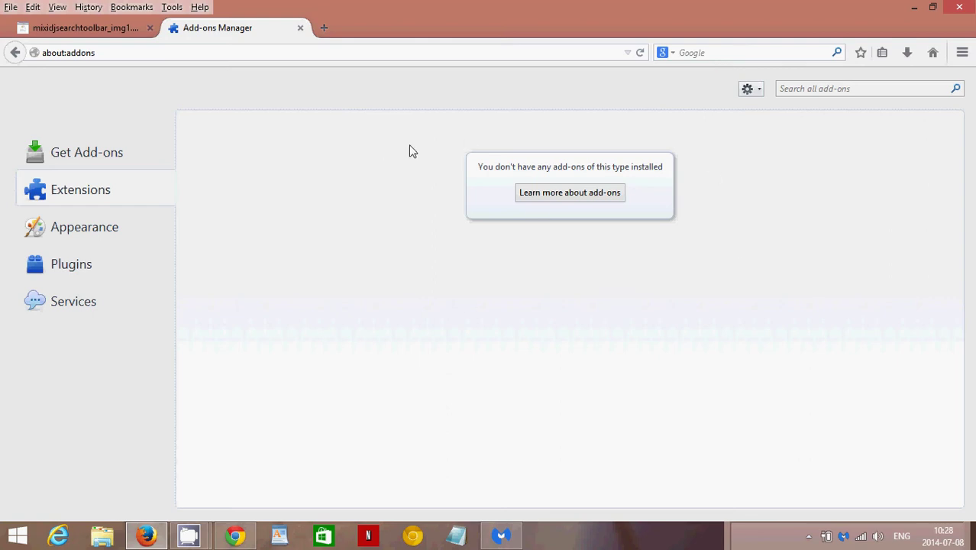
click(77, 234)
click(78, 264)
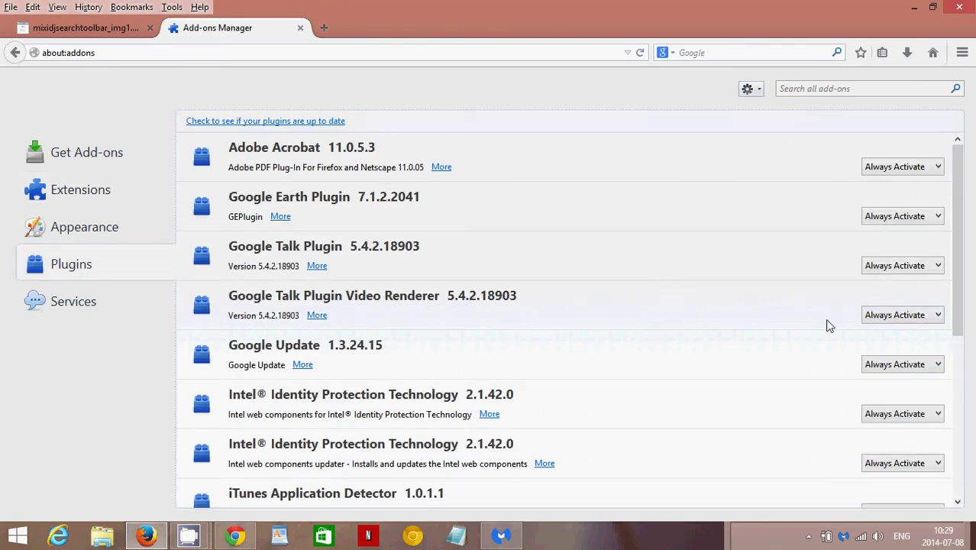
mouse_move(959, 179)
mouse_down()
mouse_move(961, 416)
mouse_move(971, 111)
mouse_up()
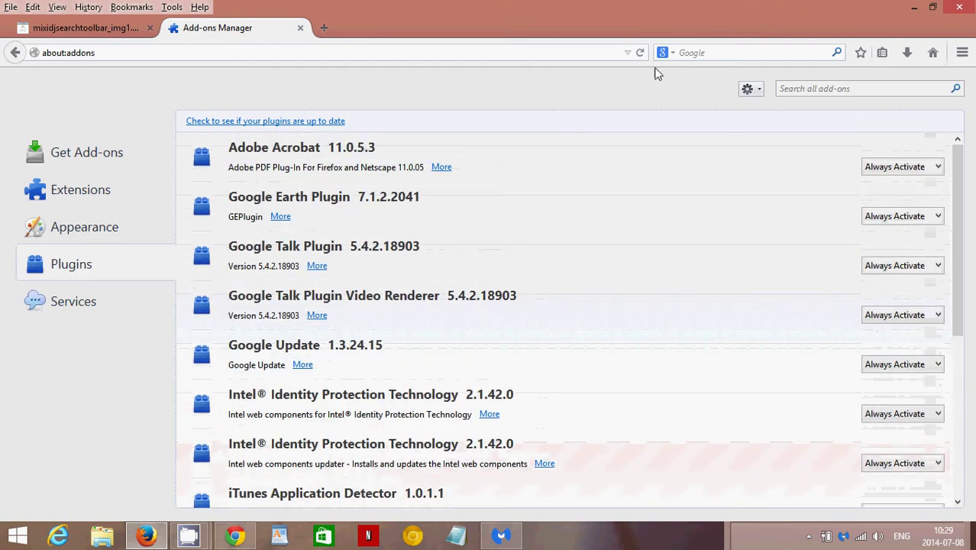
click(300, 27)
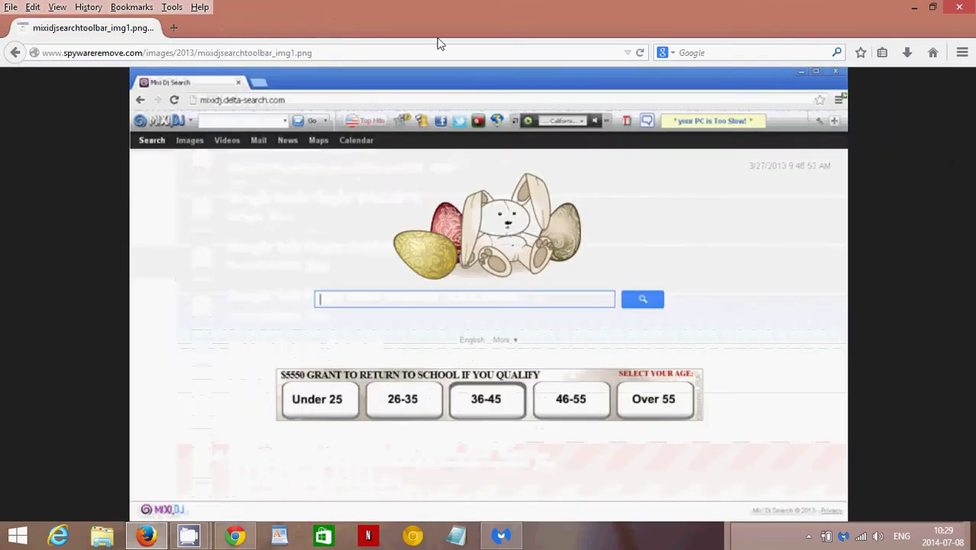
click(962, 52)
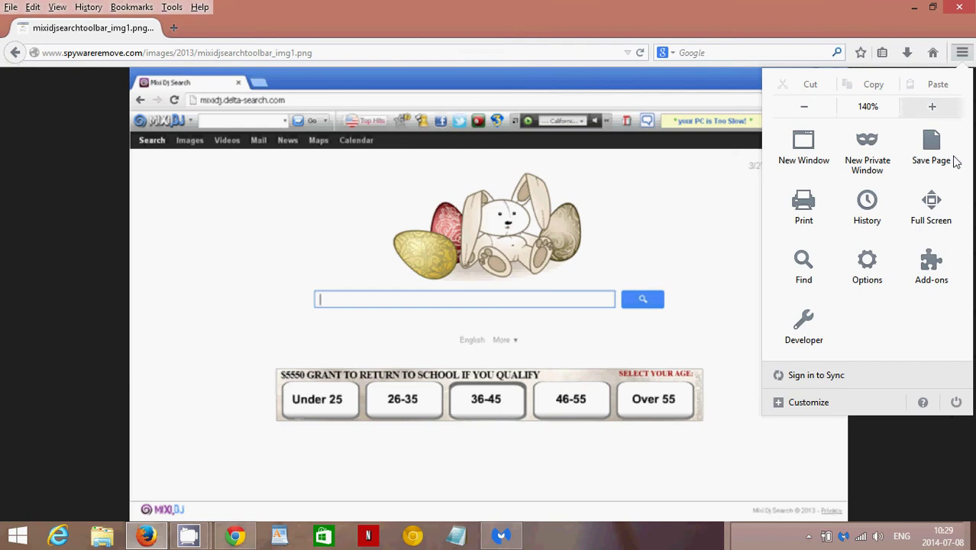
click(869, 264)
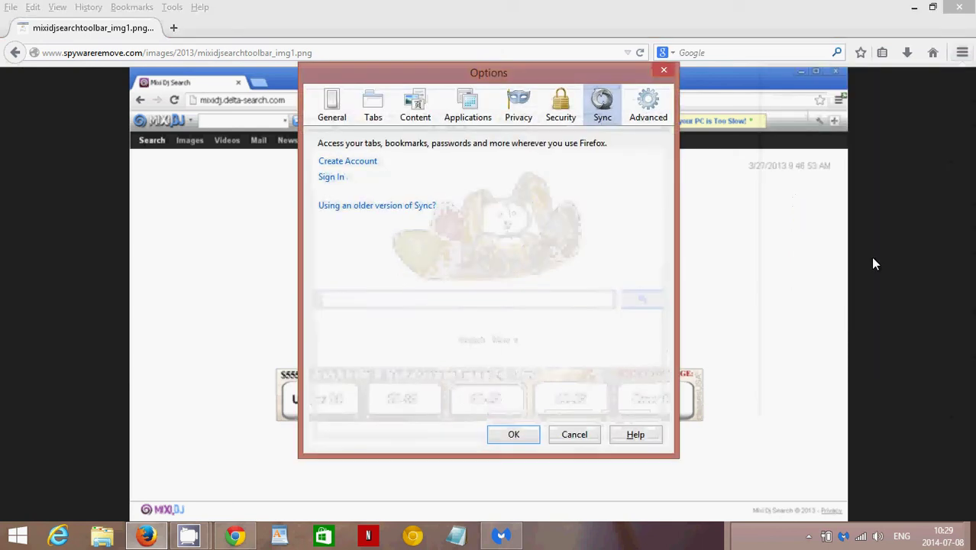
click(334, 121)
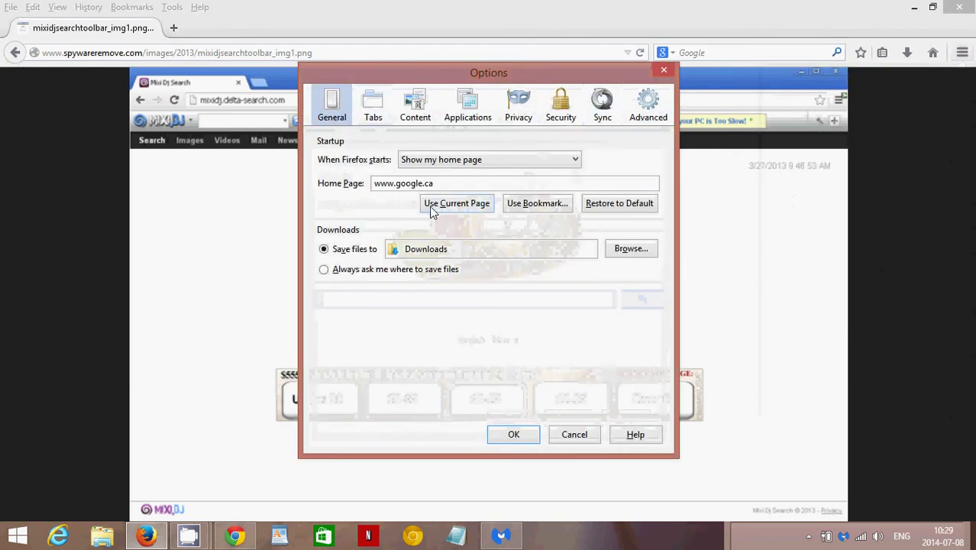
double_click(448, 184)
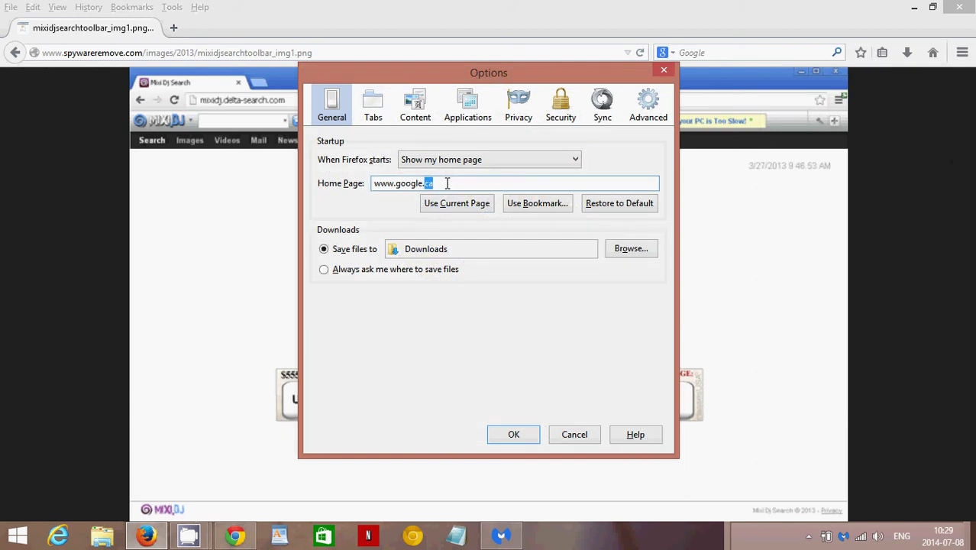
click(589, 437)
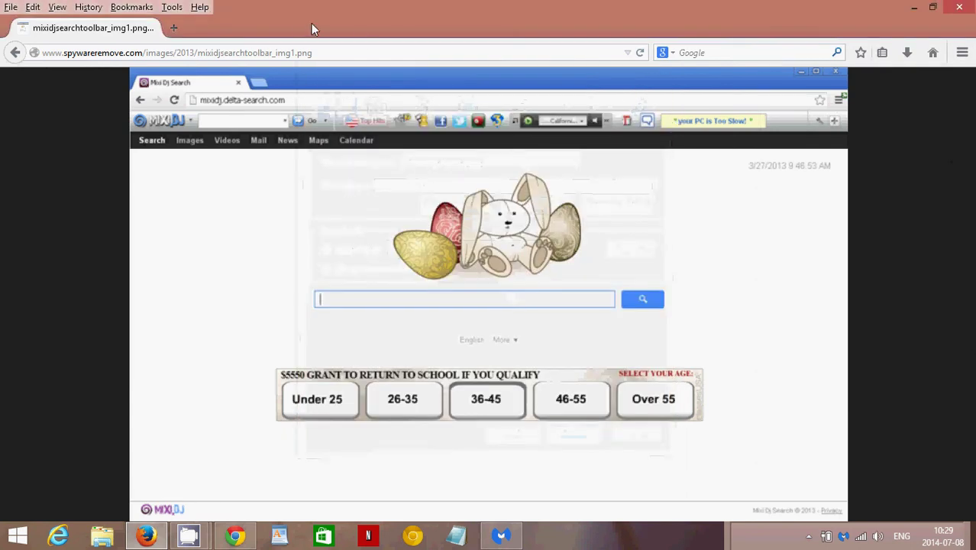
click(171, 7)
mouse_move(131, 7)
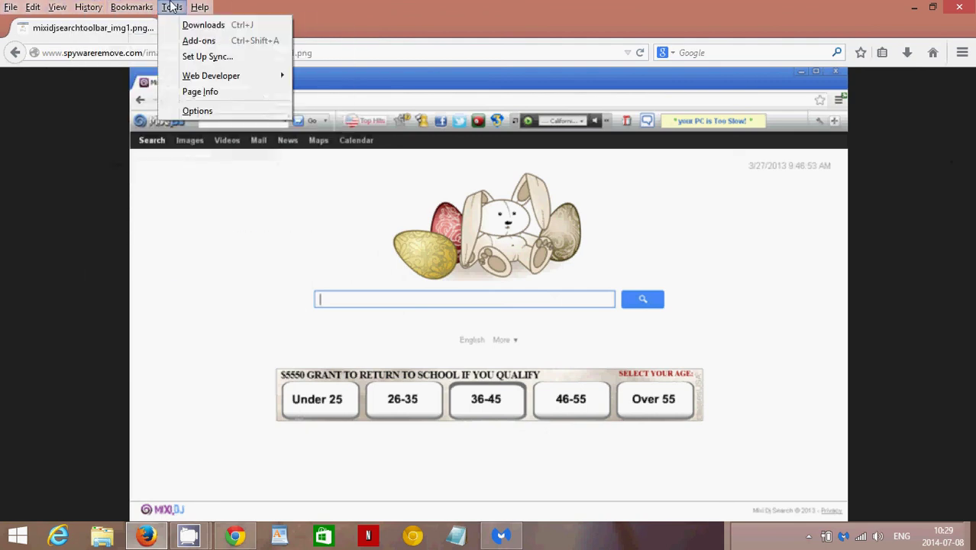
click(198, 41)
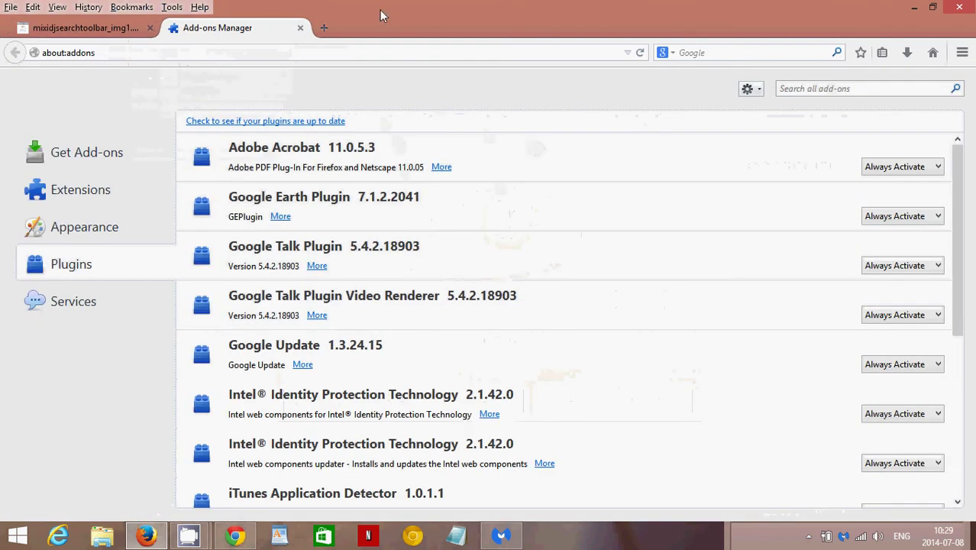
click(114, 199)
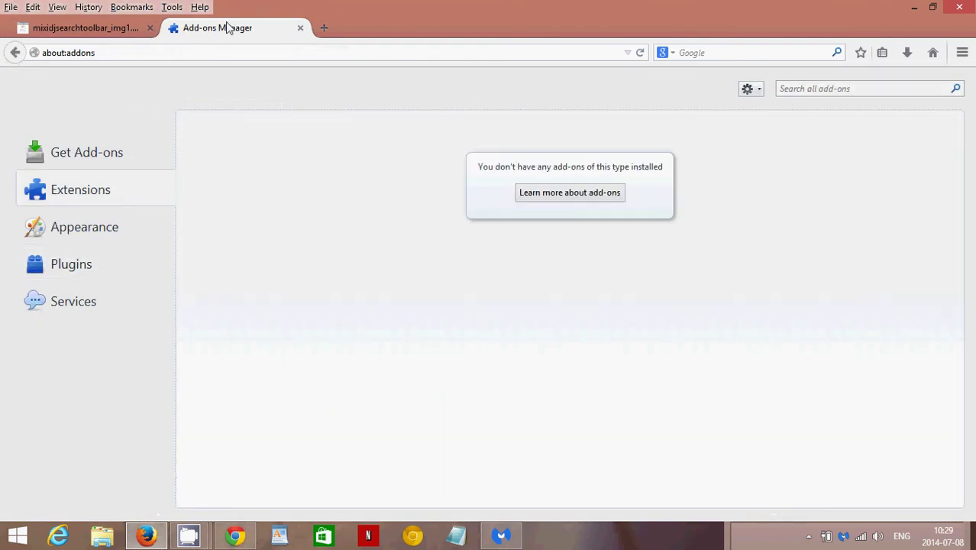
click(300, 30)
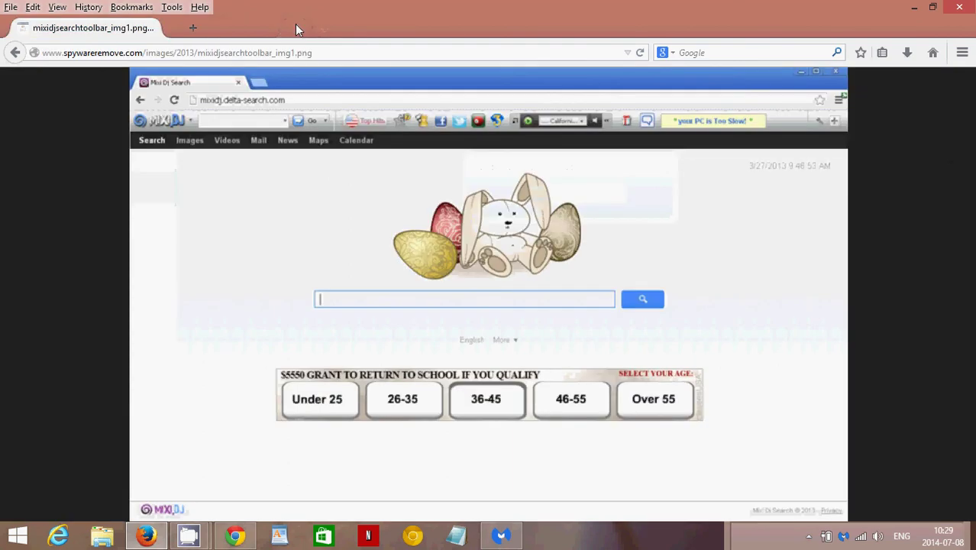
click(9, 6)
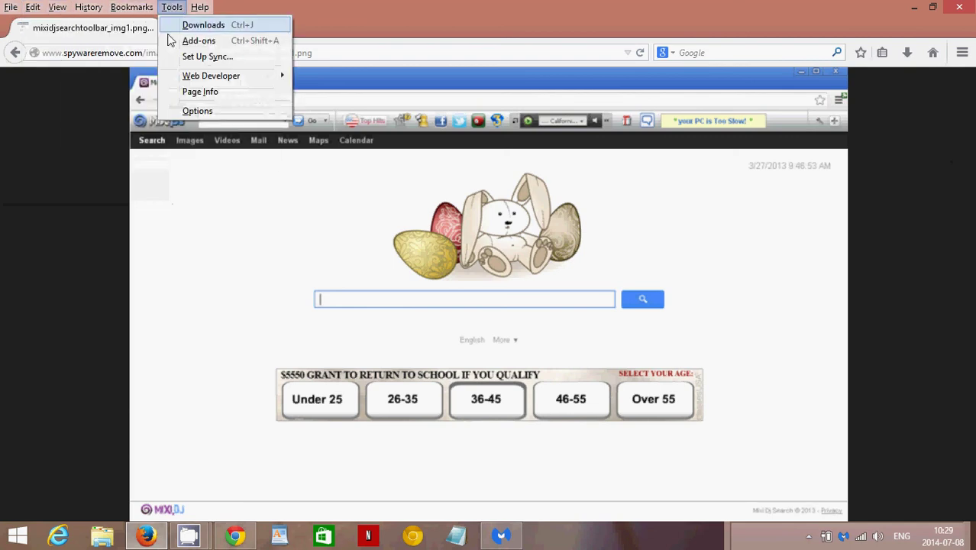
click(191, 110)
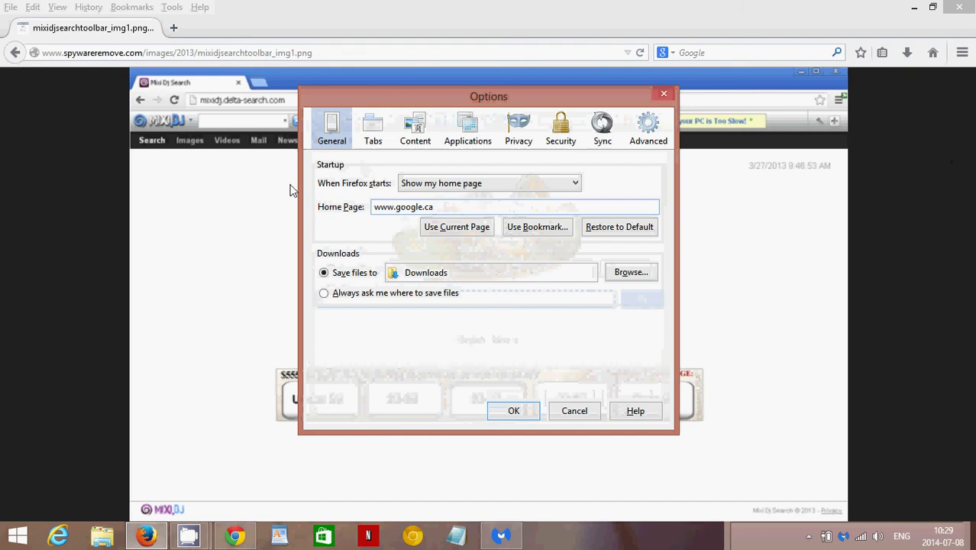
click(569, 411)
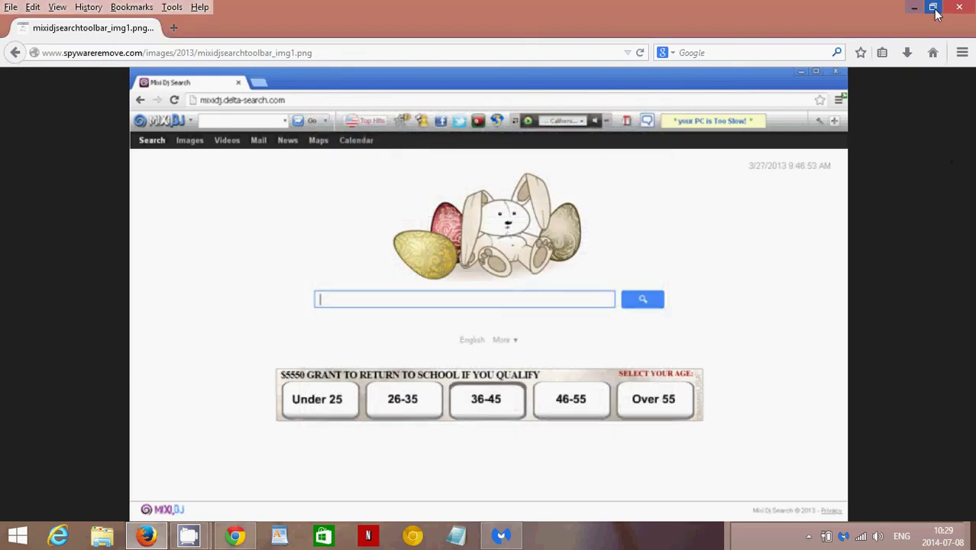
- Close Firefox and uninstall the Mixi.DJ extension from Chrome's Extensions page
click(959, 6)
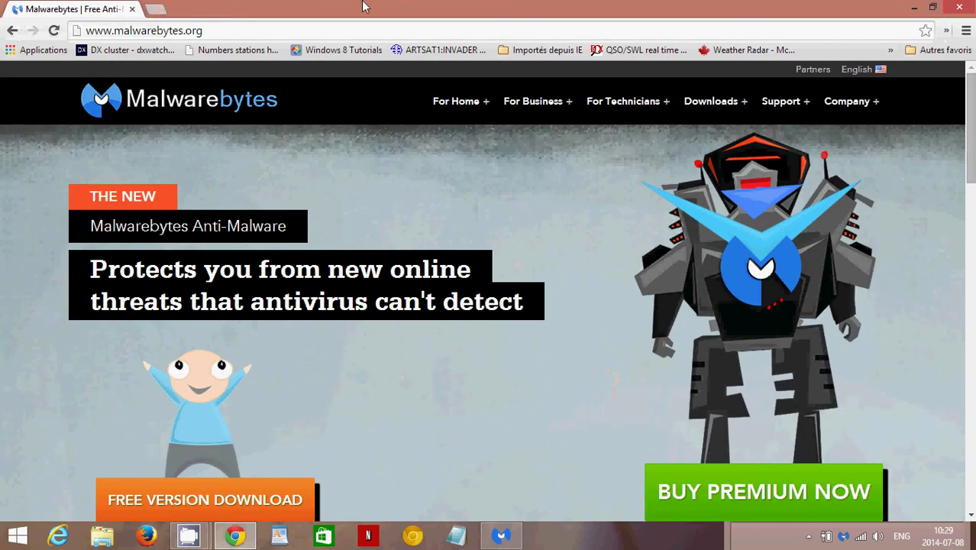
click(967, 30)
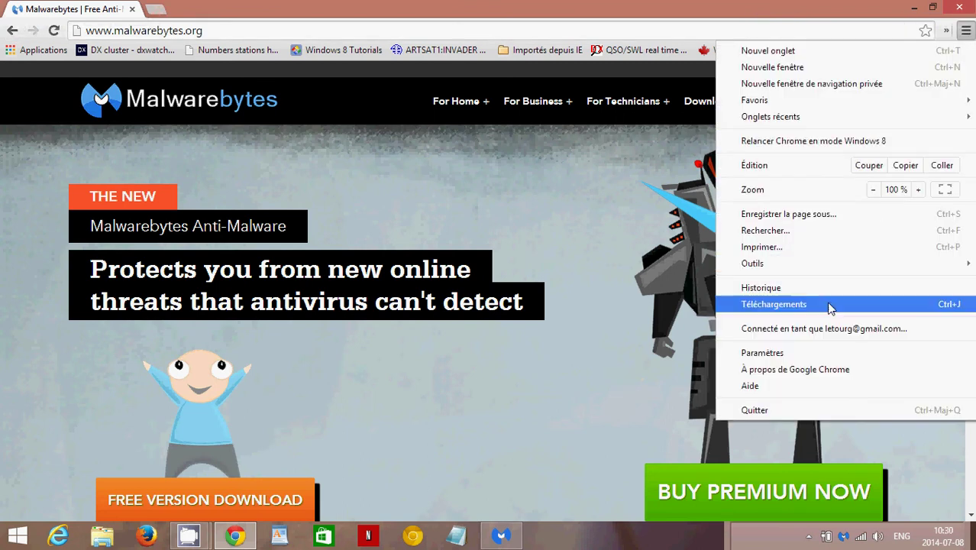
click(812, 356)
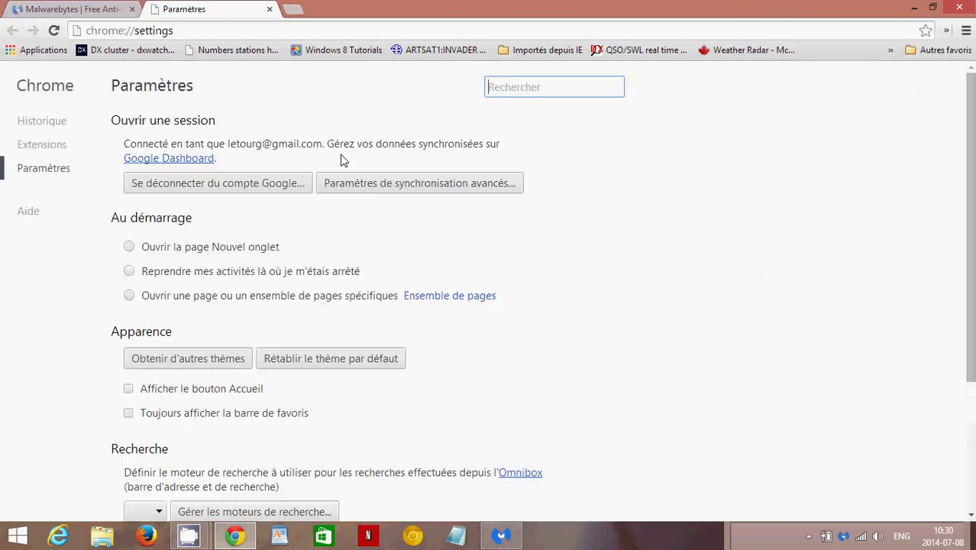
click(44, 144)
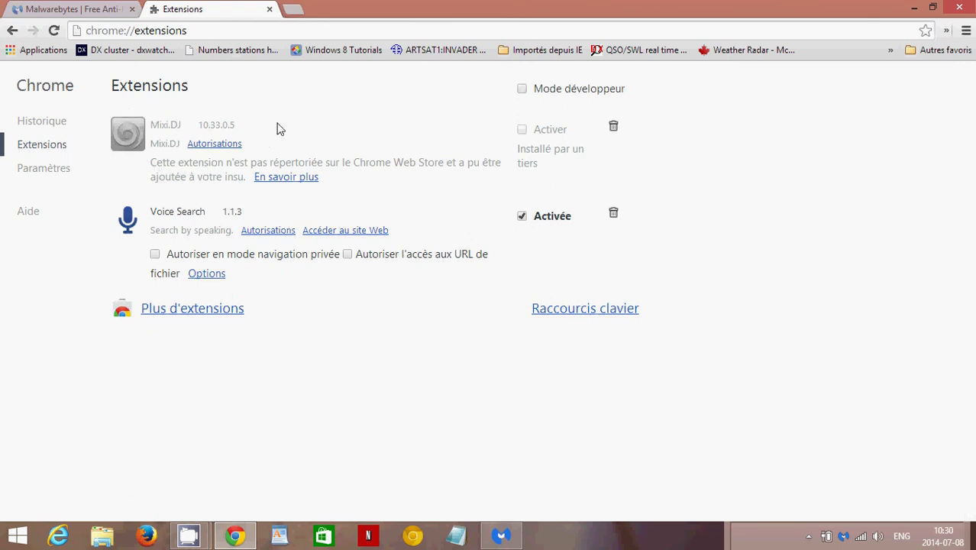
click(615, 132)
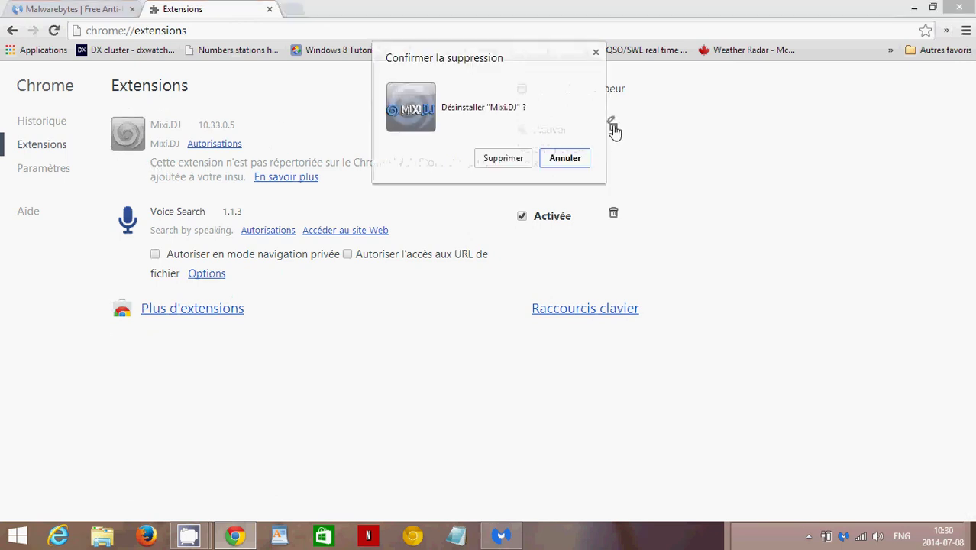
click(508, 160)
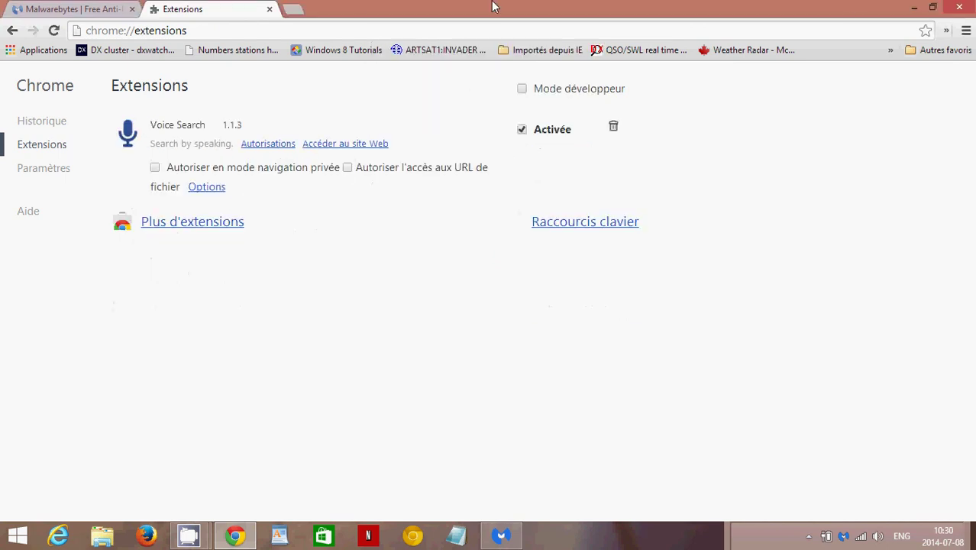
- Close the extensions tab and open Chrome's settings with the advanced settings revealed
click(269, 8)
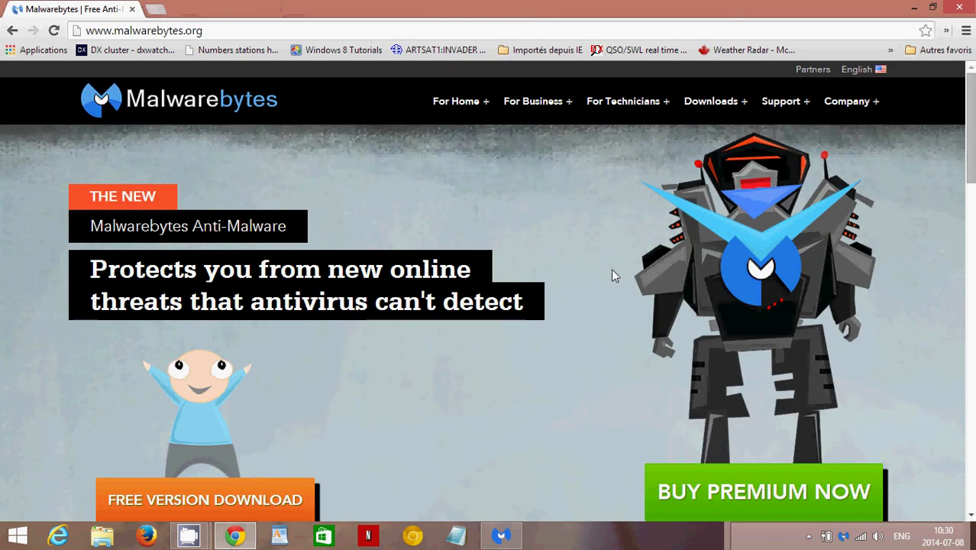
click(966, 30)
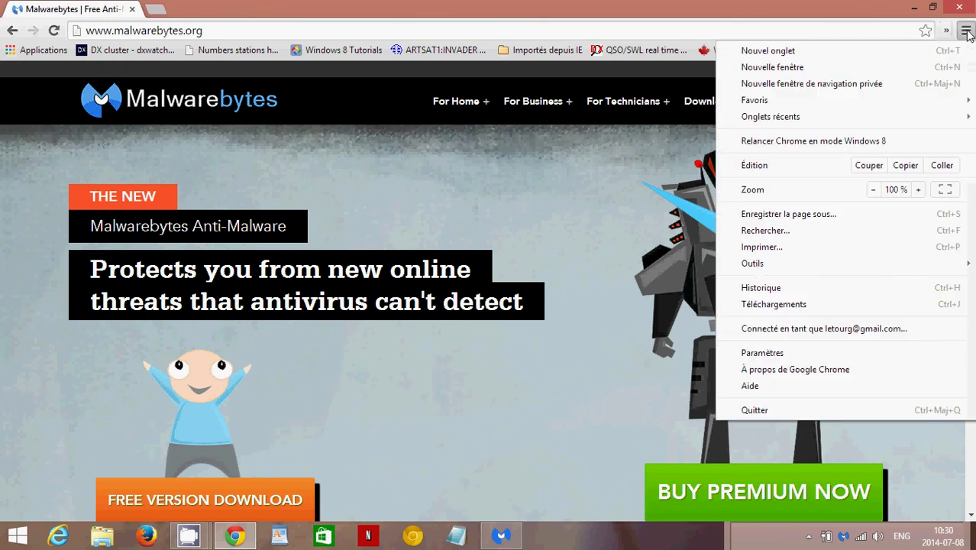
click(803, 354)
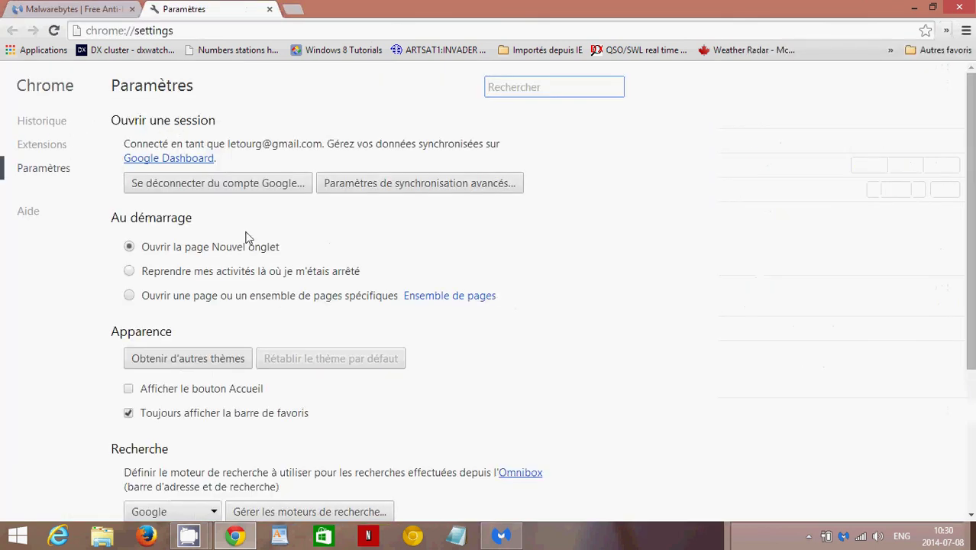
scroll(308, 313, down, 1)
scroll(306, 319, down, 3)
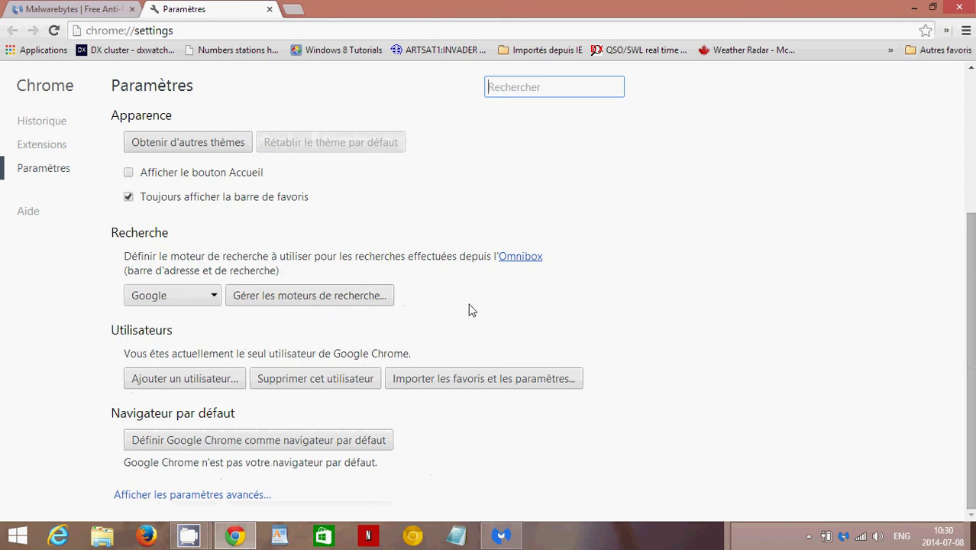
scroll(969, 390, up, 1)
scroll(969, 390, down, 1)
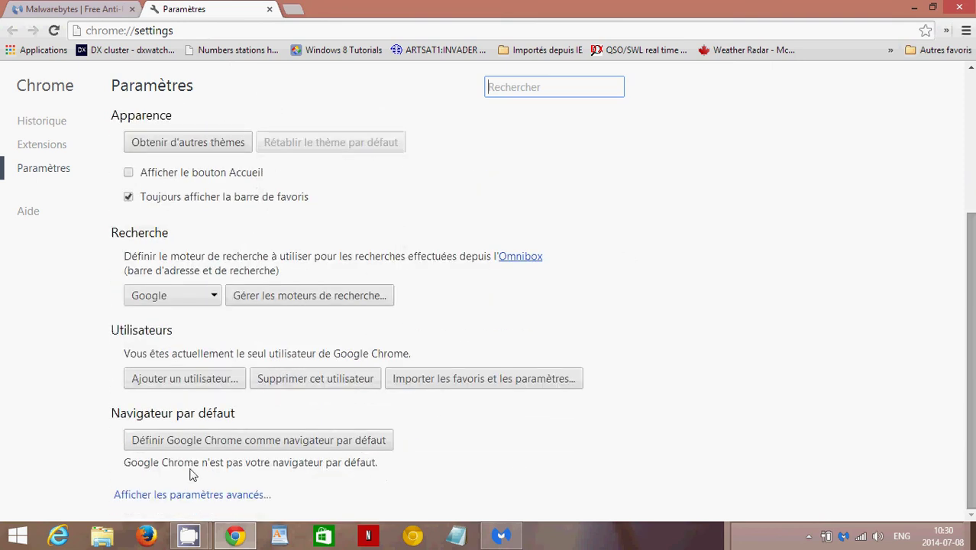
click(194, 496)
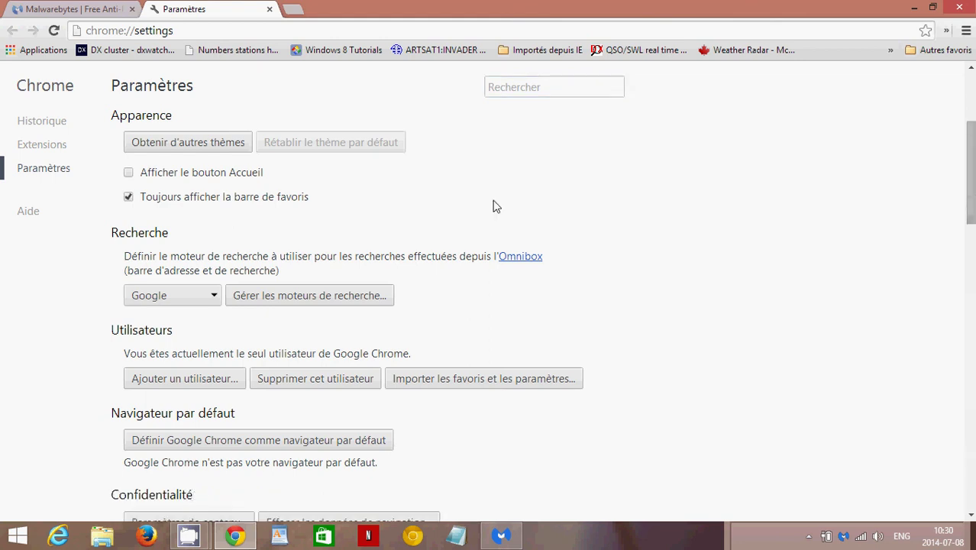
drag(964, 165, 639, 75)
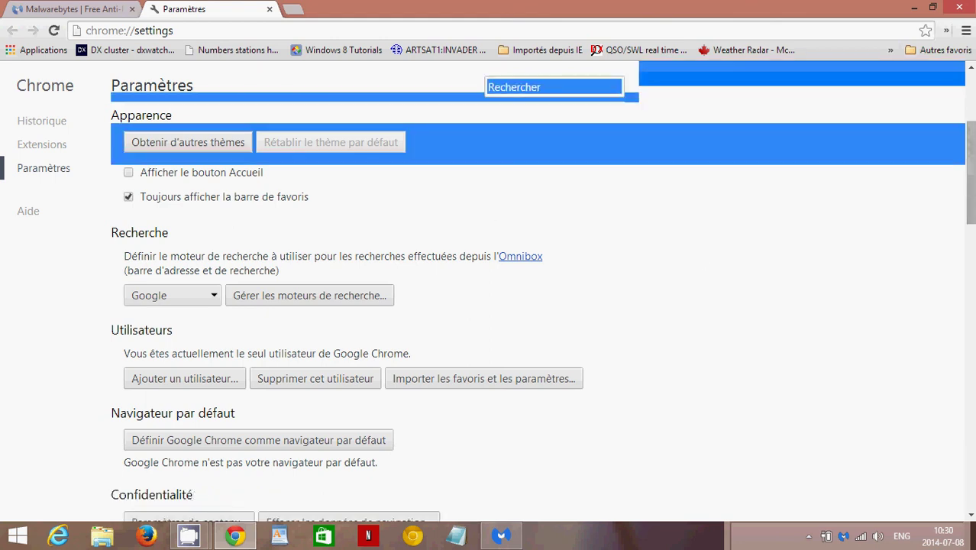
click(943, 270)
mouse_move(974, 185)
mouse_down()
mouse_move(955, 361)
mouse_move(968, 69)
mouse_up()
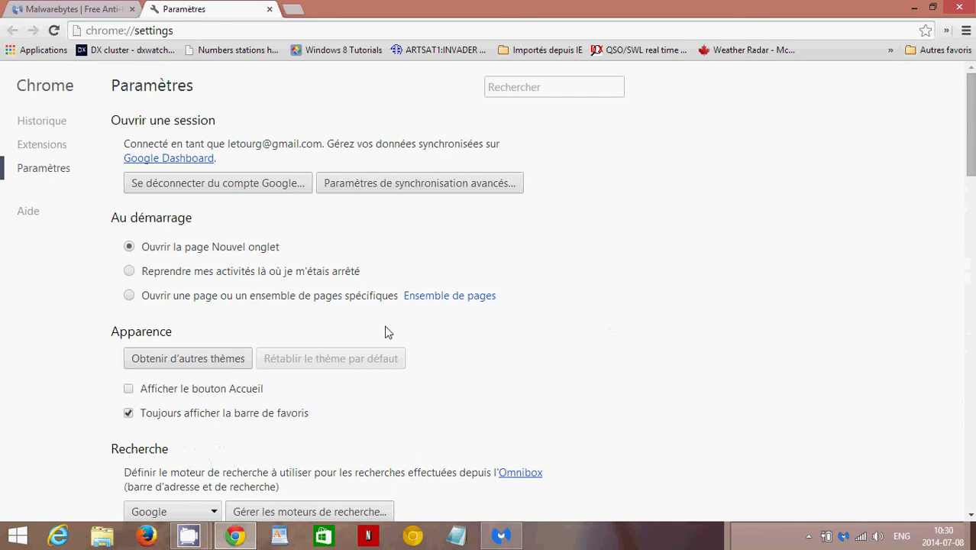
click(446, 298)
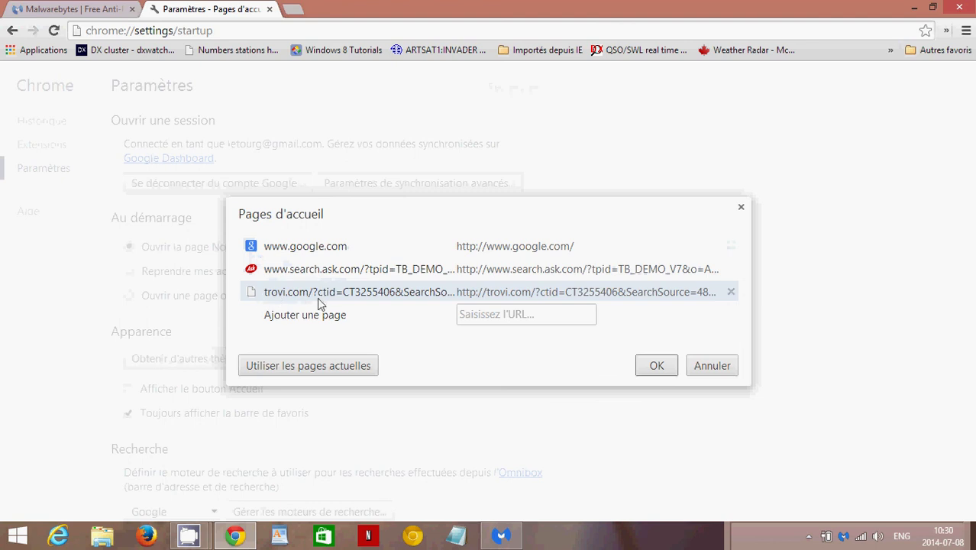
click(731, 293)
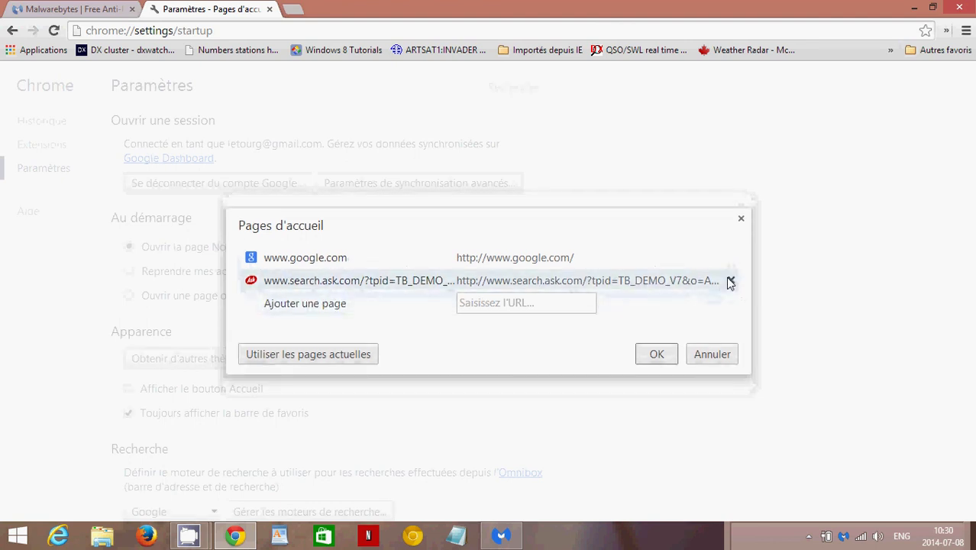
click(731, 282)
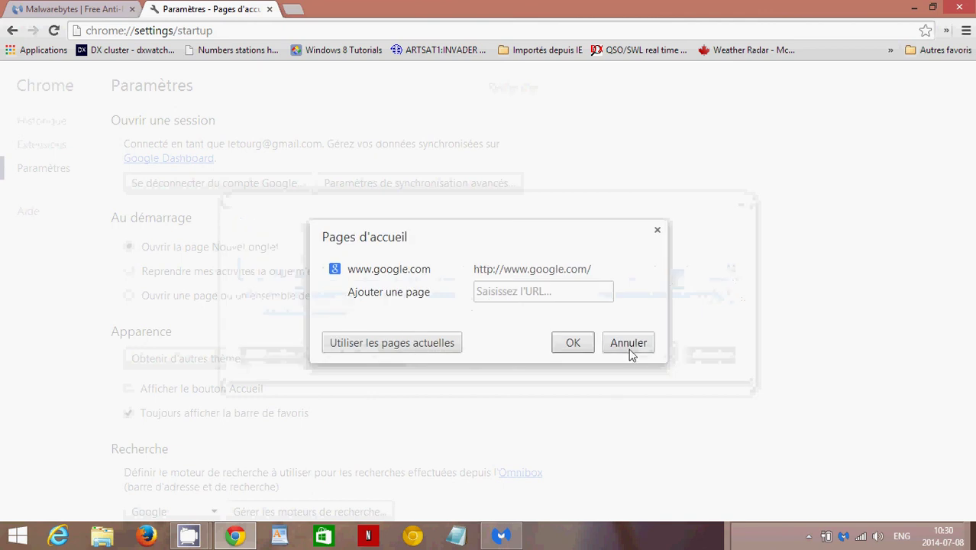
click(647, 271)
click(571, 271)
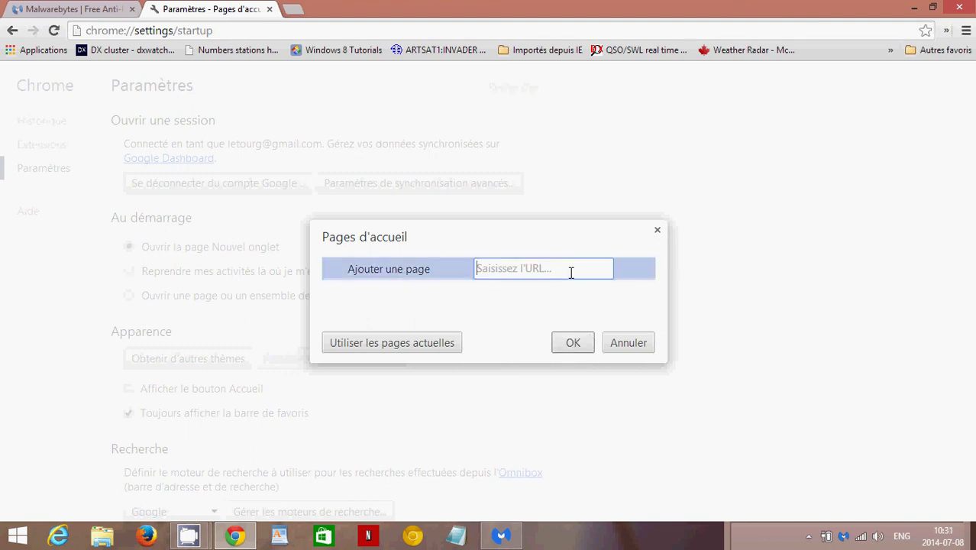
text(www.google.ca)
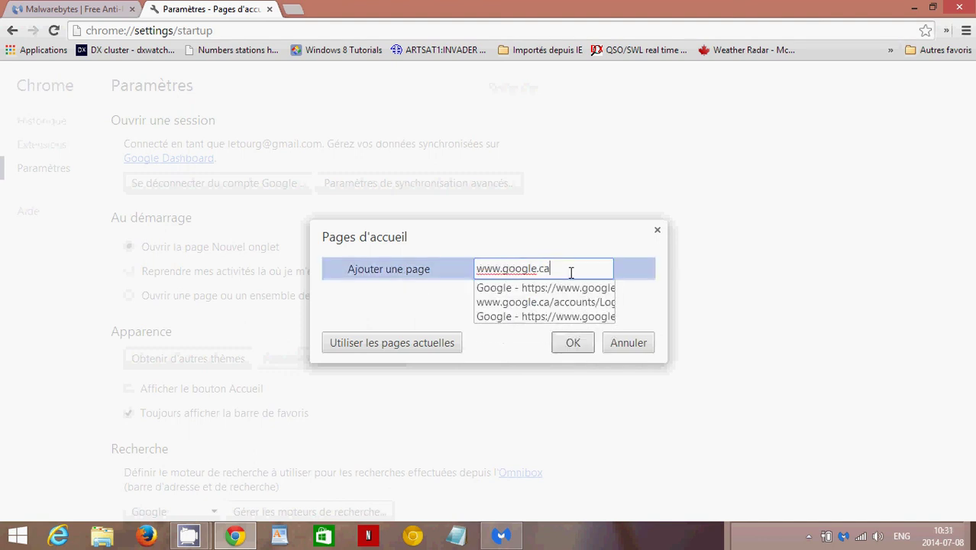
key(Return)
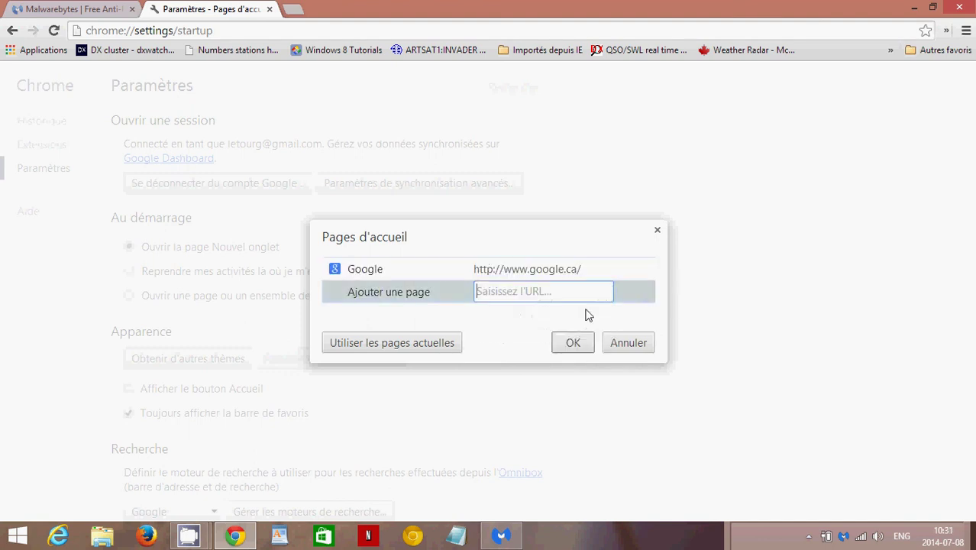
click(573, 343)
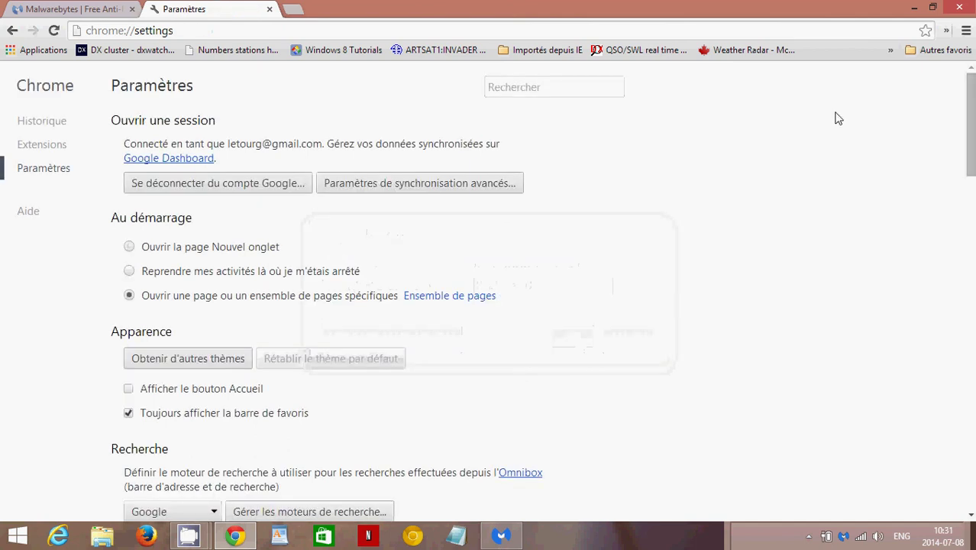
- Close Chrome, relaunch Firefox and Internet Explorer to verify the Google.ca homepage, then close the browsers
click(270, 9)
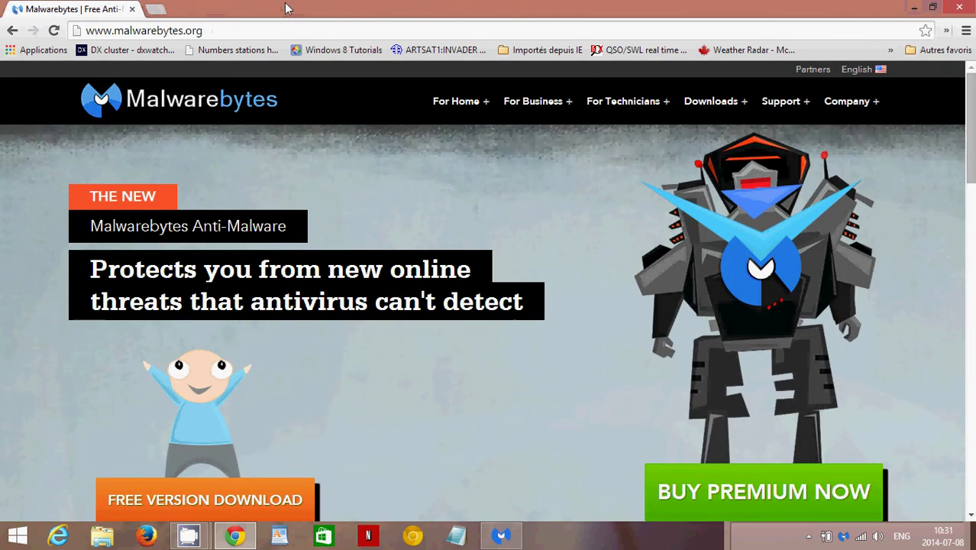
click(962, 8)
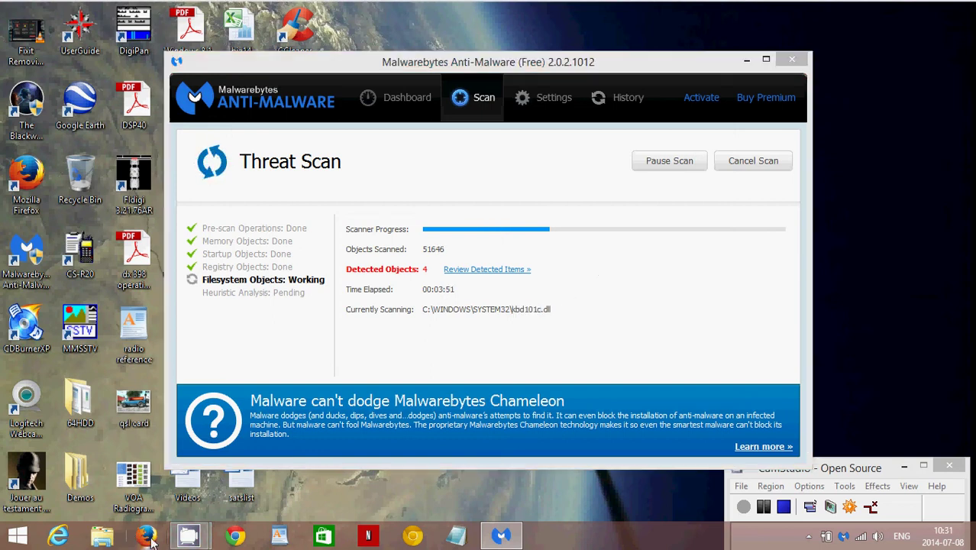
click(60, 534)
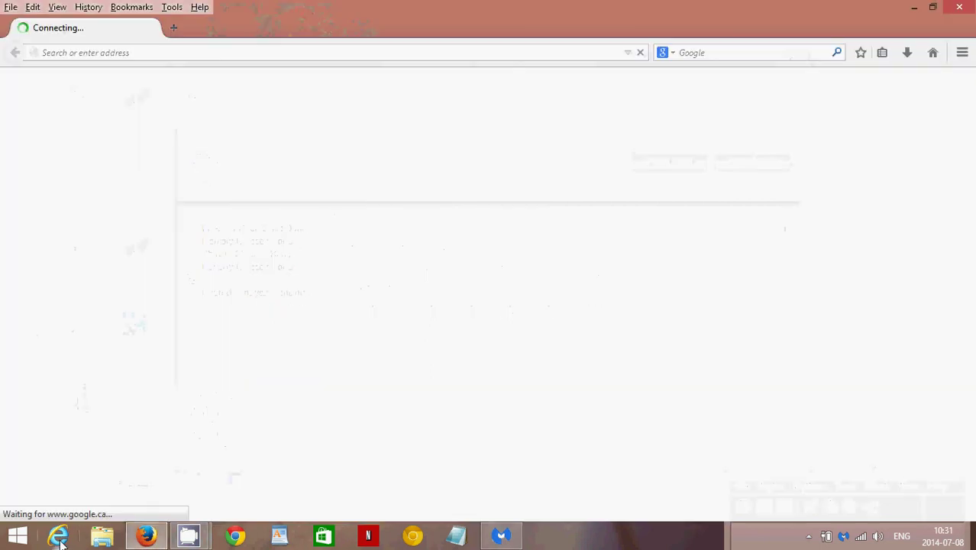
click(61, 539)
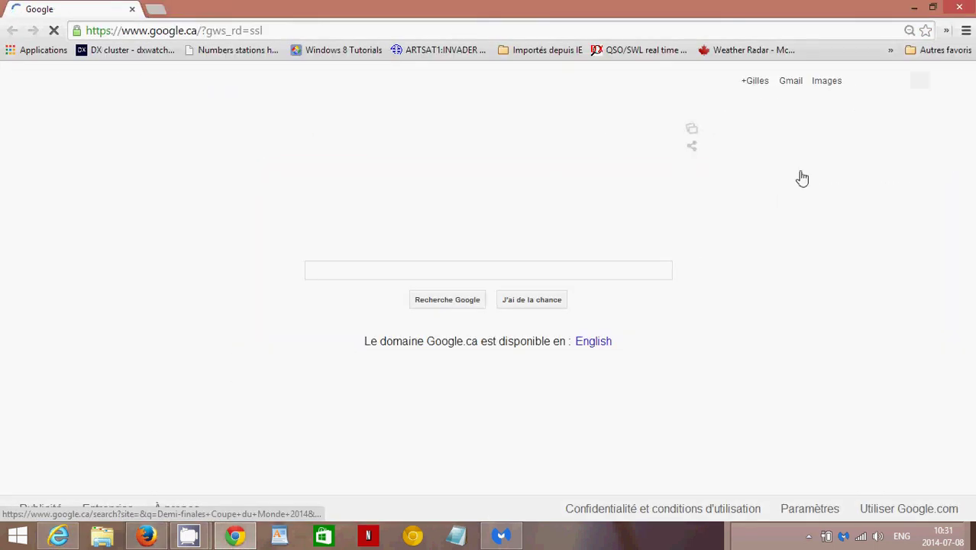
click(959, 7)
click(961, 7)
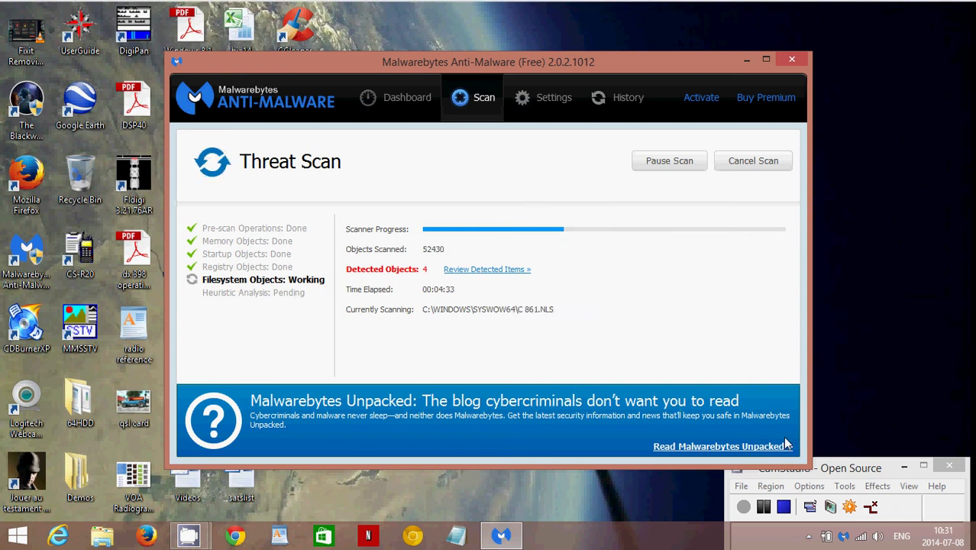
click(850, 468)
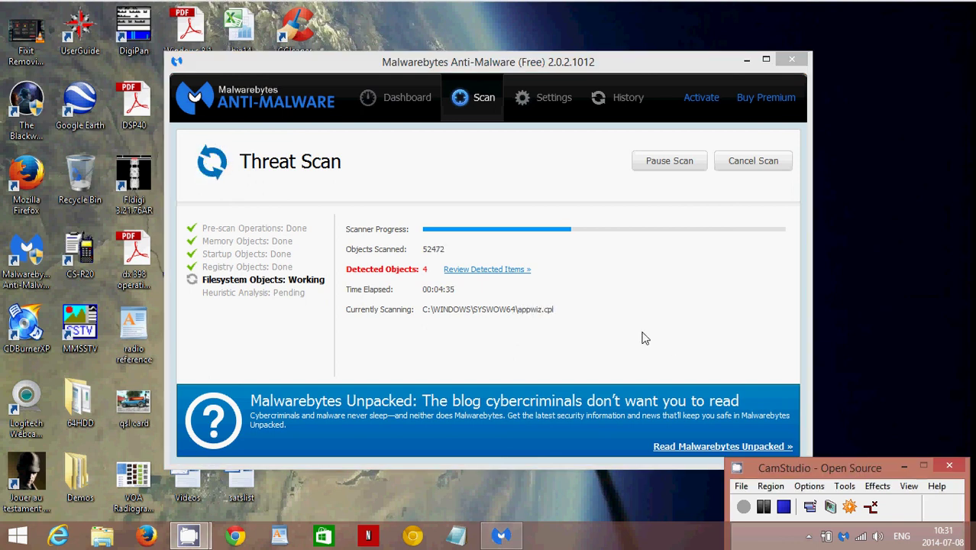